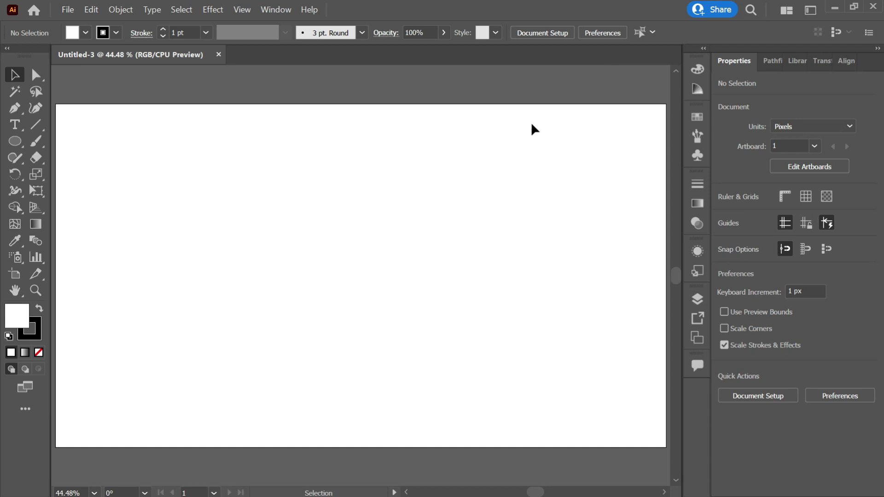
Step: Draw a circle about 76 px in diameter in the left half of the artboard
{"action": "key", "text": "l"}
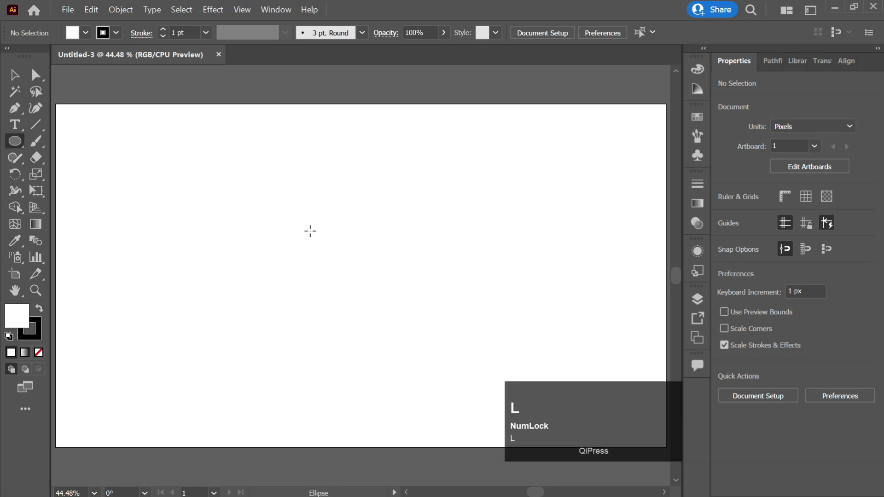
{"action": "left_click_drag", "start_coordinate": [262, 254], "coordinate": [280, 264]}
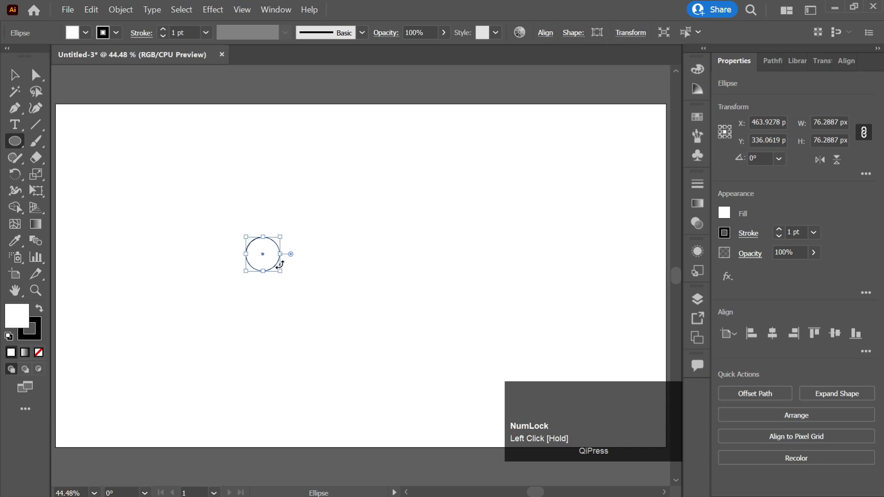
{"action": "key", "text": "v"}
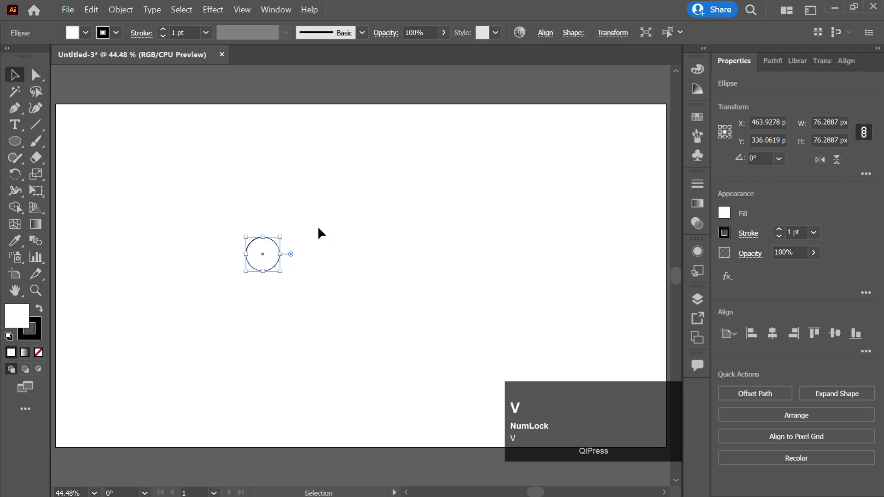
Step: Duplicate the circle in place, enlarge the copy from its centre to about 348 px, and remove the fill from both circles
{"action": "key", "text": "ctrl"}
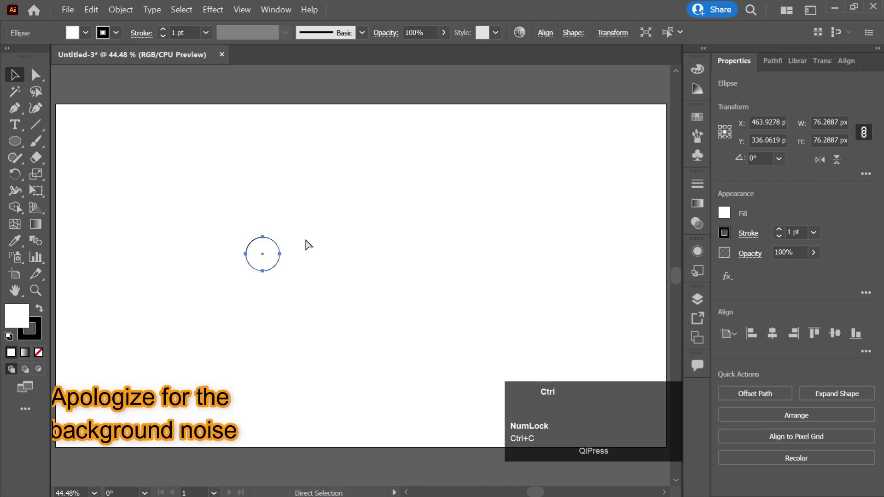
{"action": "key", "text": "ctrl+f"}
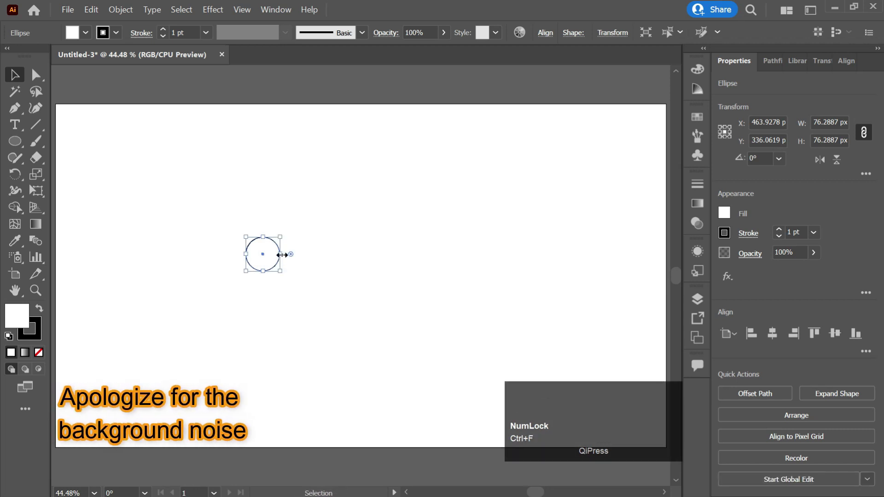
{"action": "left_click_drag", "start_coordinate": [281, 254], "coordinate": [343, 254]}
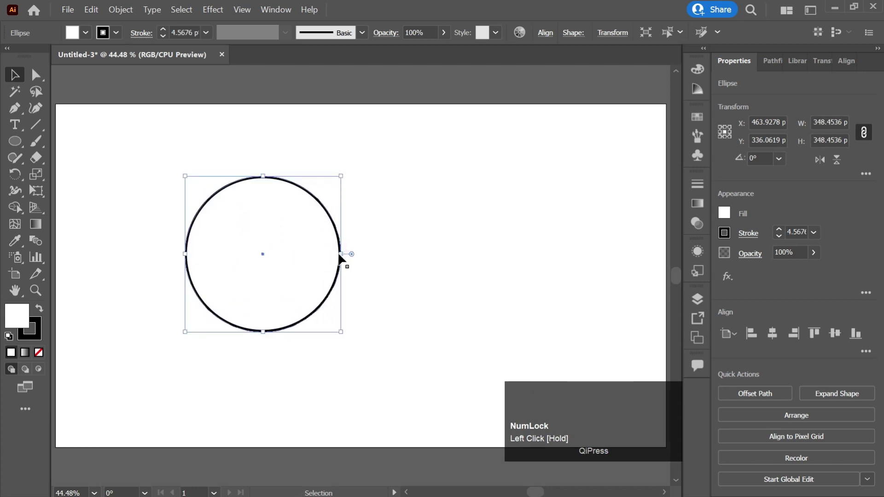
{"action": "left_click_drag", "start_coordinate": [374, 174], "coordinate": [68, 375]}
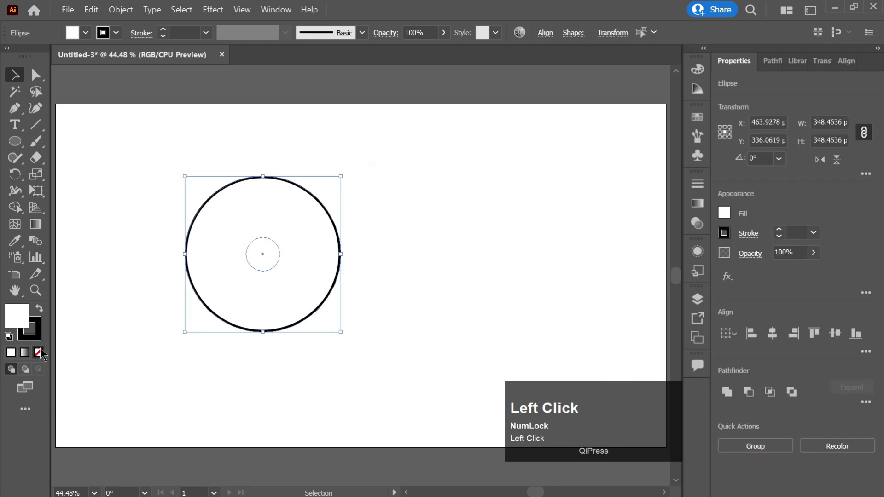
{"action": "left_click", "coordinate": [39, 353]}
{"action": "left_click", "coordinate": [206, 325]}
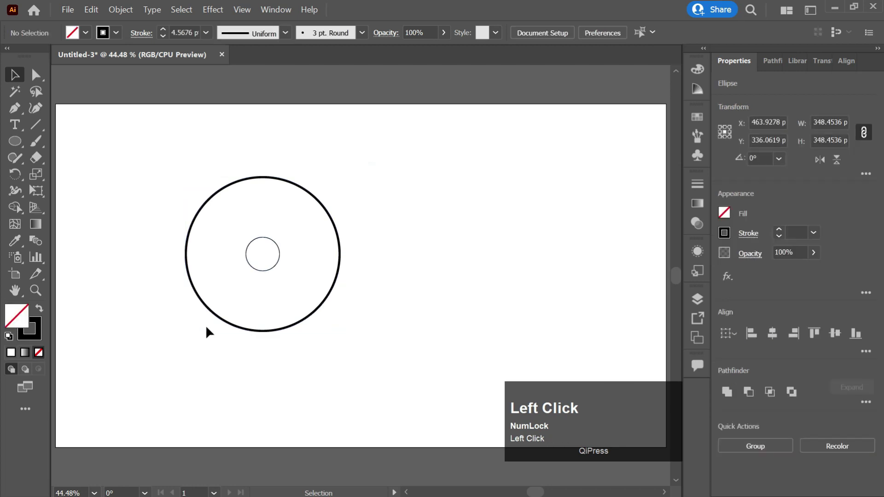
Step: Copy the small circle, enlarge it to about 212 px down to the big circle's bottom, and duplicate it upward to touch the big circle's top
{"action": "left_click", "coordinate": [259, 270]}
{"action": "key", "text": "ctrl+f"}
{"action": "left_click_drag", "start_coordinate": [263, 271], "coordinate": [267, 332]}
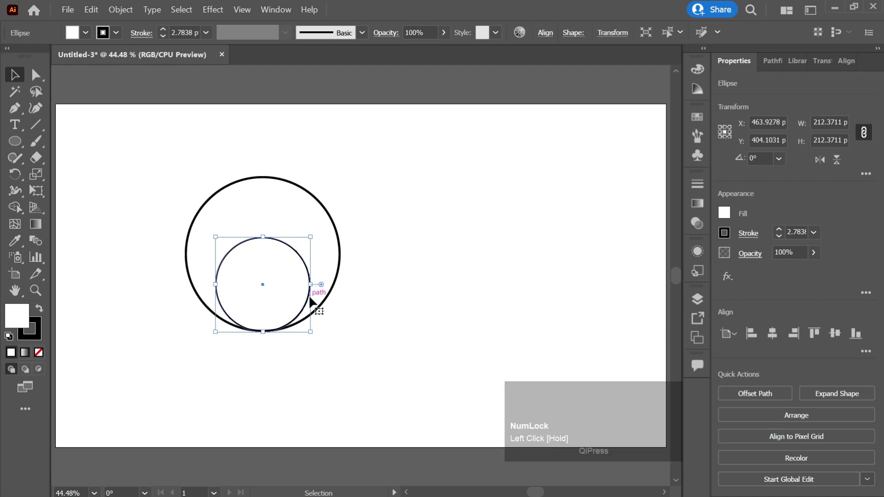
{"action": "key", "text": "alt"}
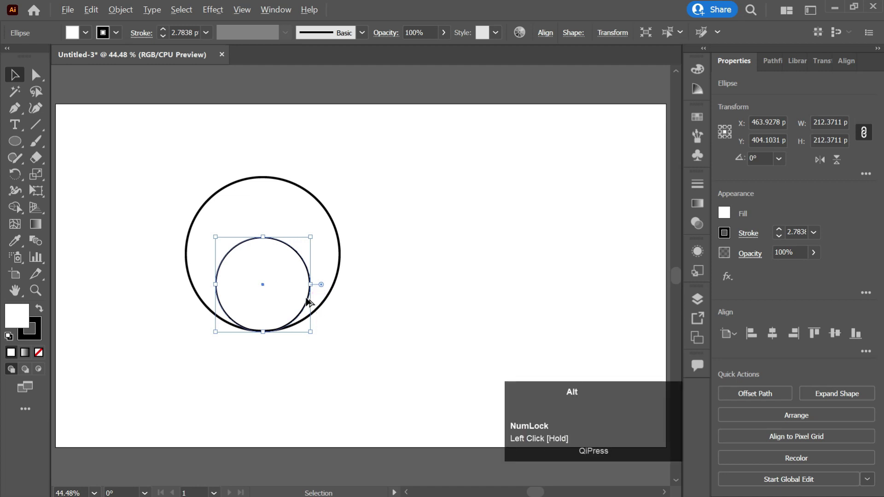
{"action": "left_click_drag", "start_coordinate": [307, 301], "coordinate": [313, 238]}
Step: Remove the fill from the two overlapping medium circles
{"action": "left_click_drag", "start_coordinate": [360, 161], "coordinate": [108, 390]}
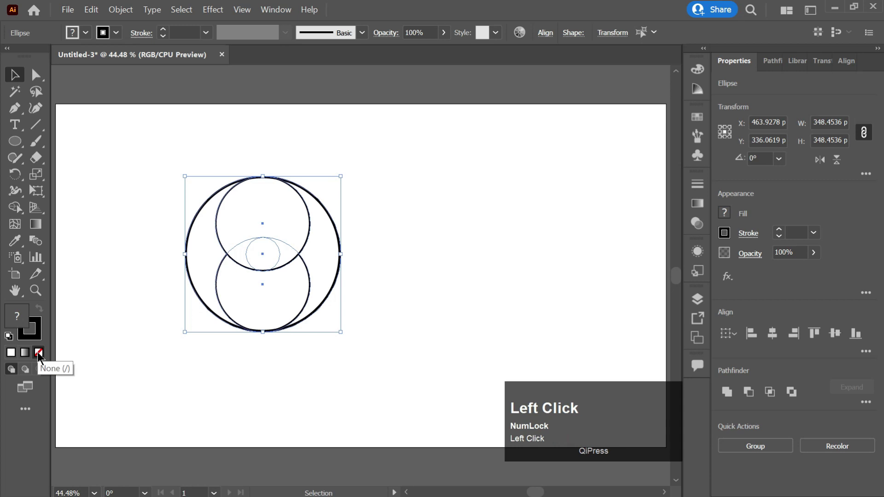
{"action": "left_click", "coordinate": [393, 200]}
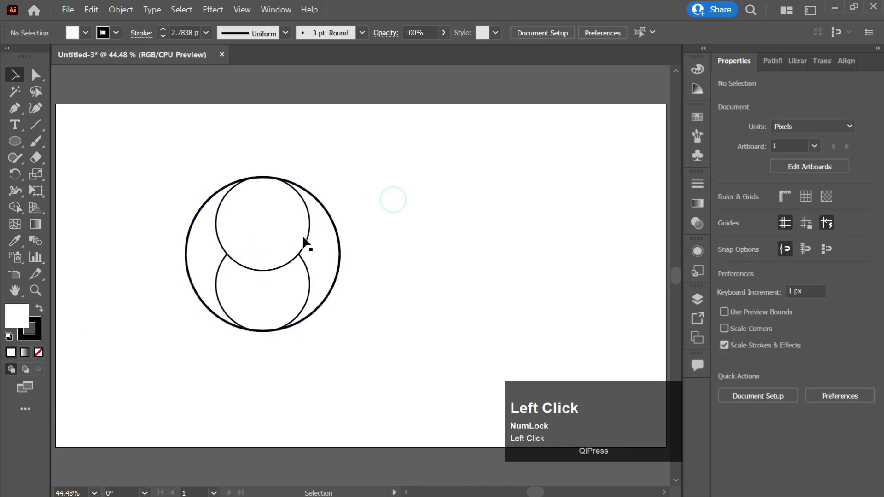
{"action": "left_click", "coordinate": [300, 248]}
{"action": "left_click", "coordinate": [272, 291], "text": "shift"}
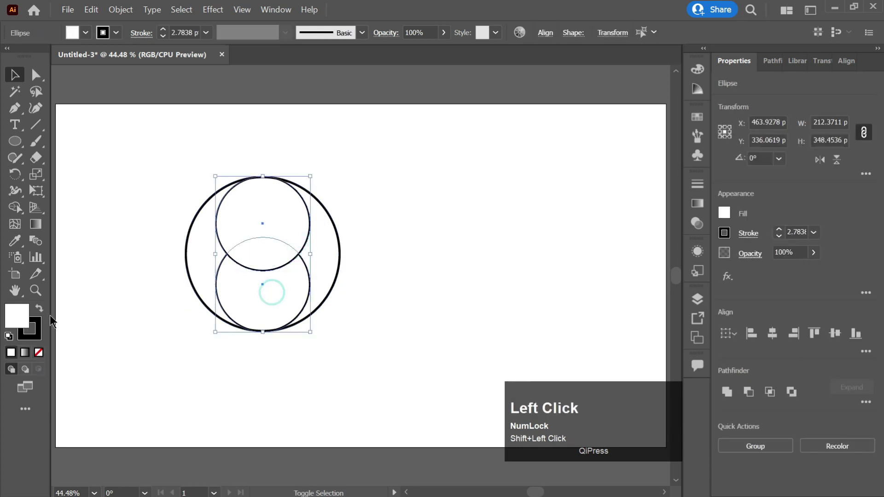
{"action": "left_click", "coordinate": [39, 352]}
{"action": "left_click", "coordinate": [387, 222]}
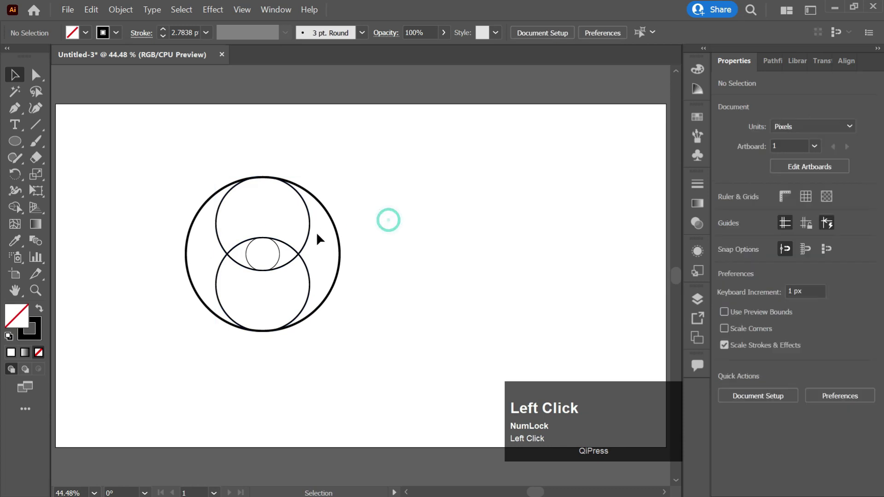
Step: Duplicate the large outer circle and the small centre circle horizontally, about 579 px to the right
{"action": "left_click", "coordinate": [342, 253]}
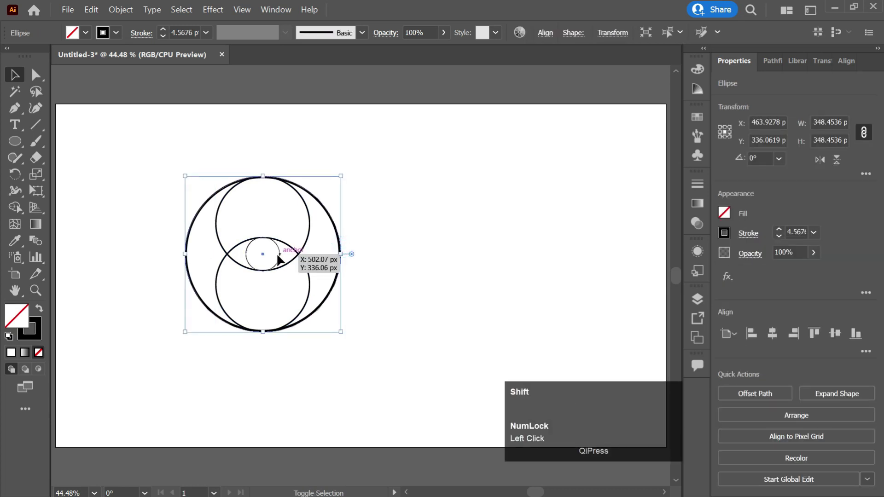
{"action": "left_click", "coordinate": [278, 258], "text": "shift"}
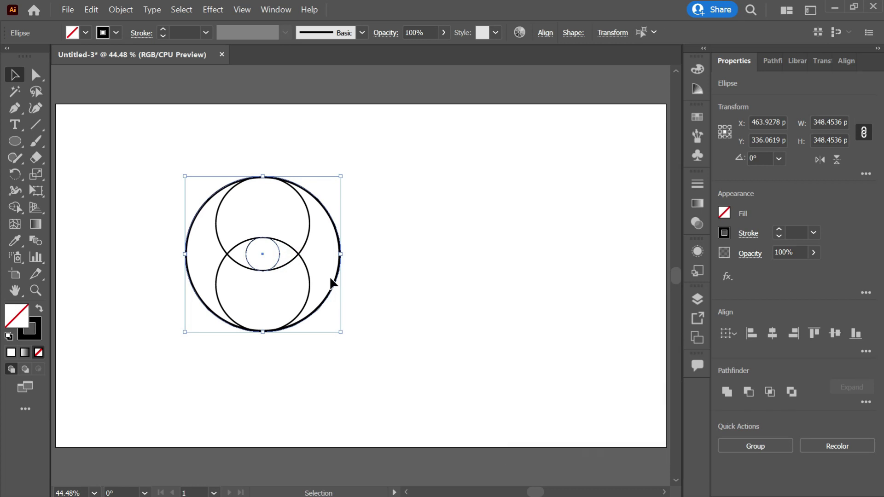
{"action": "left_click_drag", "start_coordinate": [333, 287], "coordinate": [593, 290]}
{"action": "left_click", "coordinate": [541, 104]}
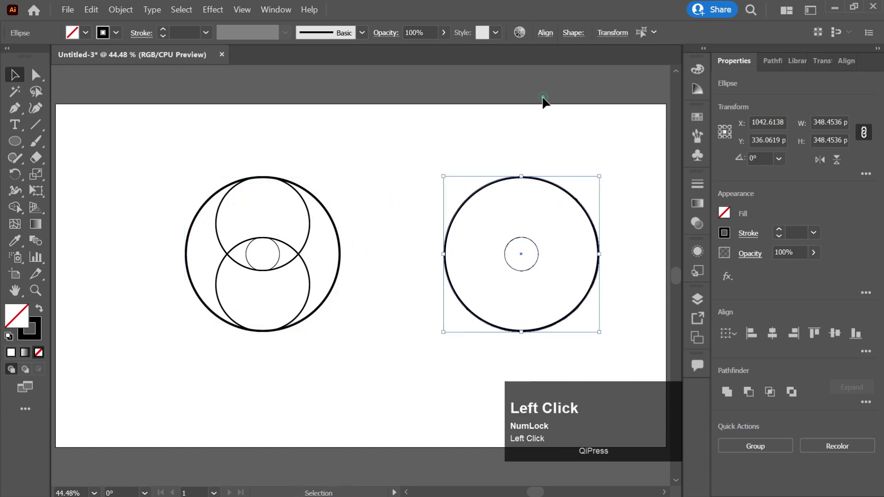
Step: Group all the circles and scale the group down slightly, keeping its proportions
{"action": "left_click_drag", "start_coordinate": [559, 128], "coordinate": [251, 335]}
{"action": "key", "text": "ctrl"}
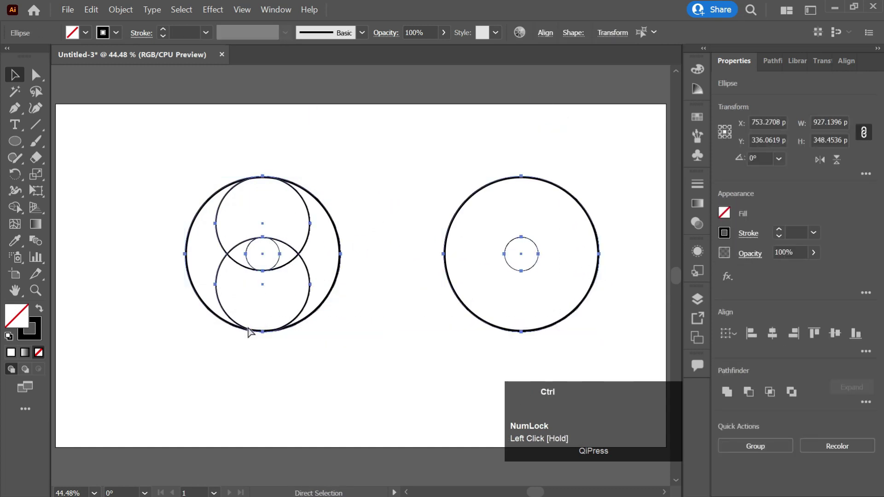
{"action": "key", "text": "ctrl+g"}
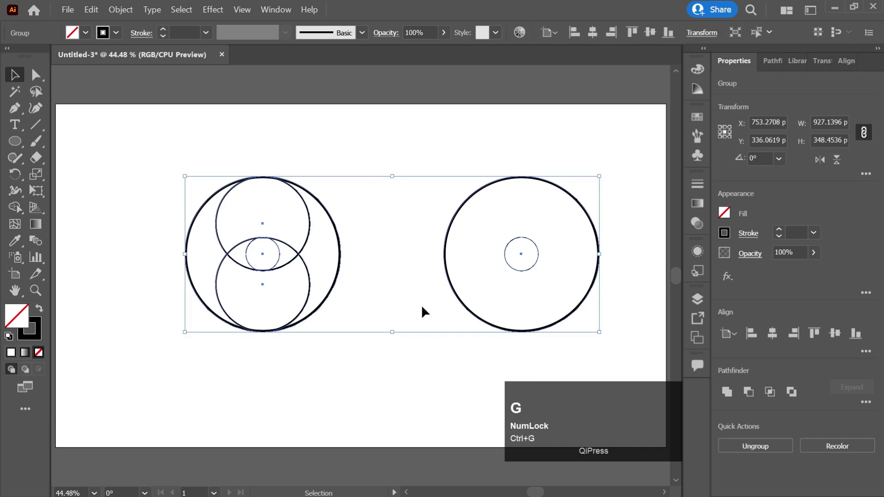
{"action": "left_click_drag", "start_coordinate": [598, 254], "coordinate": [578, 254]}
{"action": "left_click", "coordinate": [341, 196]}
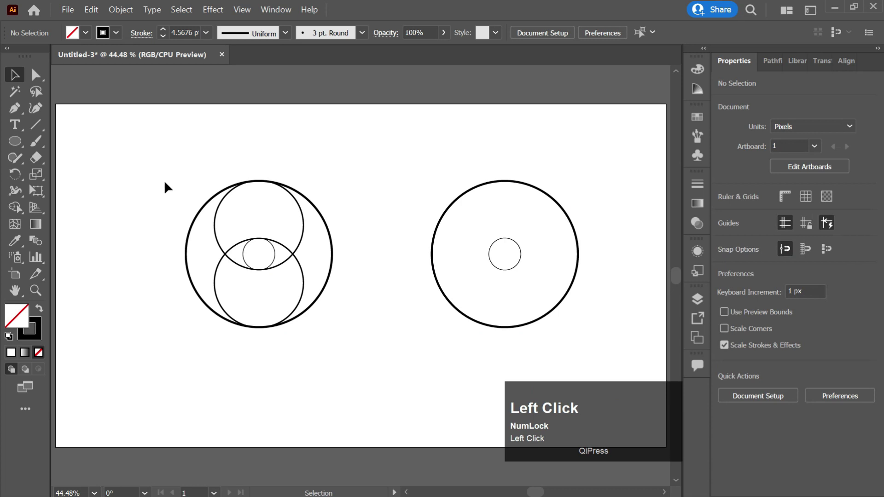
Step: Draw a horizontal line about 1196 px long, tangent to the tops of both large circles
{"action": "key", "text": "backslash"}
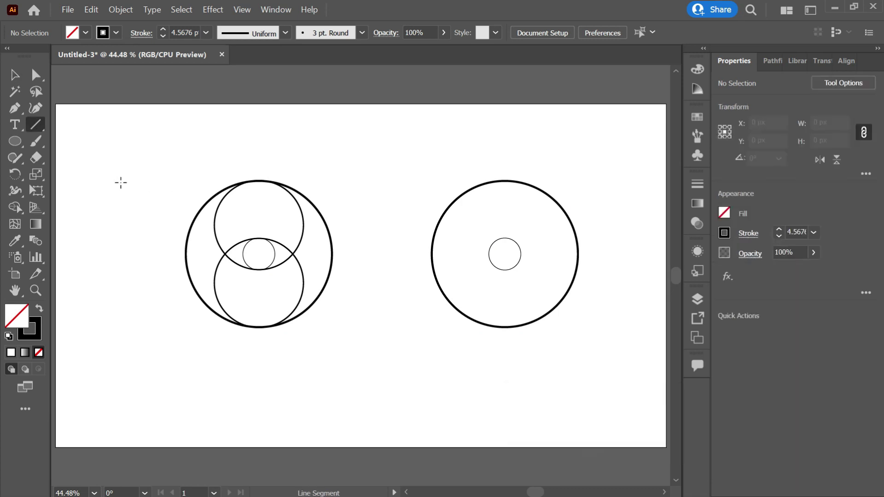
{"action": "left_click_drag", "start_coordinate": [121, 180], "coordinate": [656, 180]}
{"action": "key", "text": "v"}
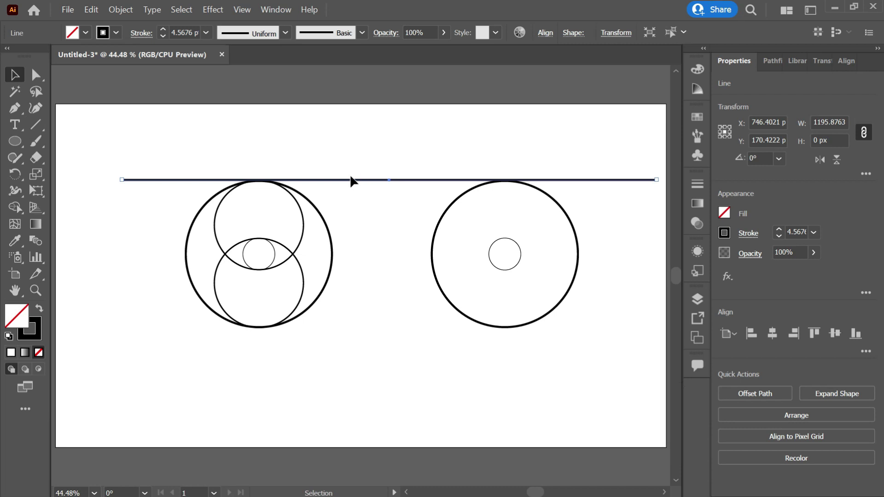
Step: Duplicate the horizontal line downward to the top and bottom of the small circles and the bottom of the large circles
{"action": "scroll", "coordinate": [357, 188], "scroll_direction": "up", "scroll_amount": 1}
{"action": "left_click_drag", "start_coordinate": [394, 180], "coordinate": [370, 345]}
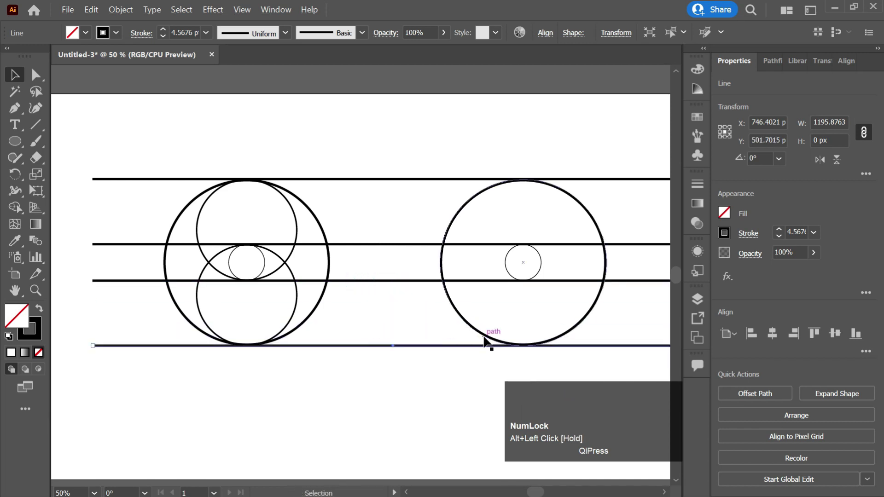
{"action": "key", "text": "ctrl+0"}
{"action": "left_click", "coordinate": [524, 151]}
Step: Group all the circles and lines and rotate the group by 65°
{"action": "left_click_drag", "start_coordinate": [558, 132], "coordinate": [247, 370]}
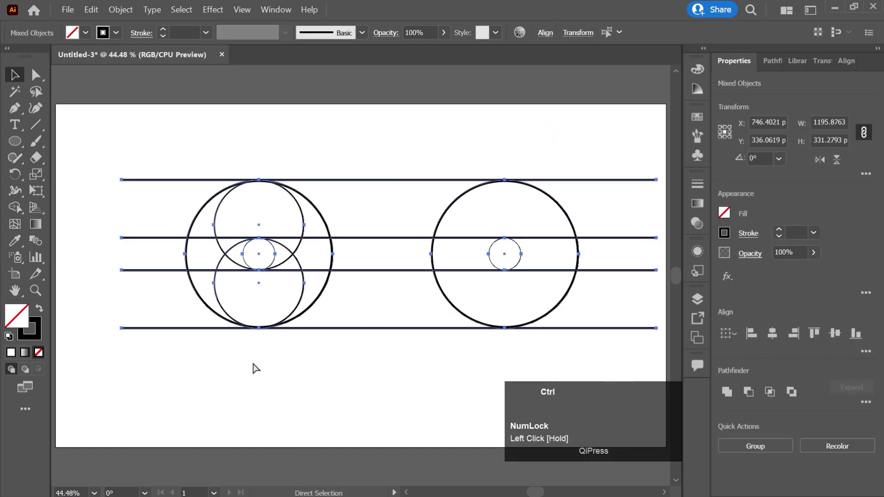
{"action": "key", "text": "ctrl+g"}
{"action": "right_click", "coordinate": [360, 211]}
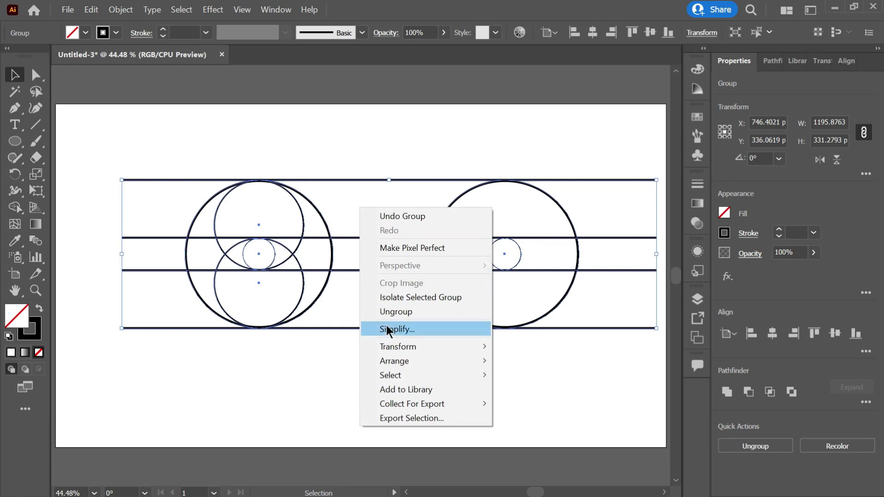
{"action": "mouse_move", "coordinate": [398, 346]}
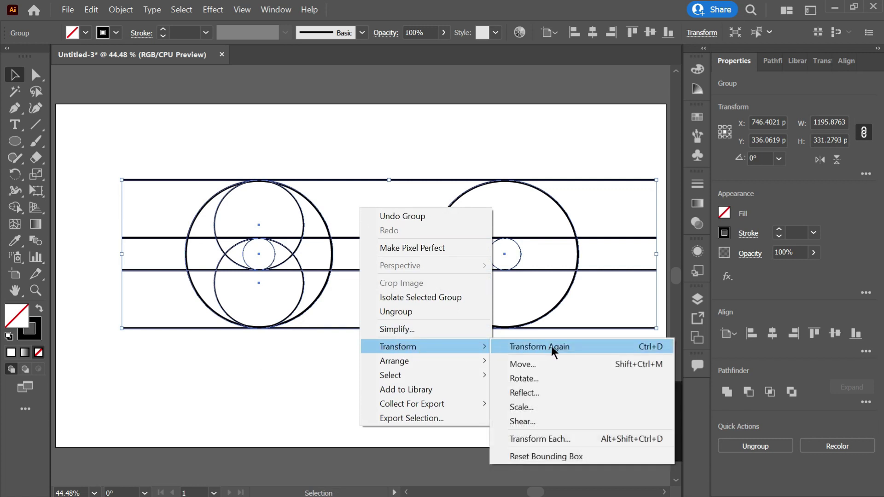
{"action": "left_click", "coordinate": [537, 379]}
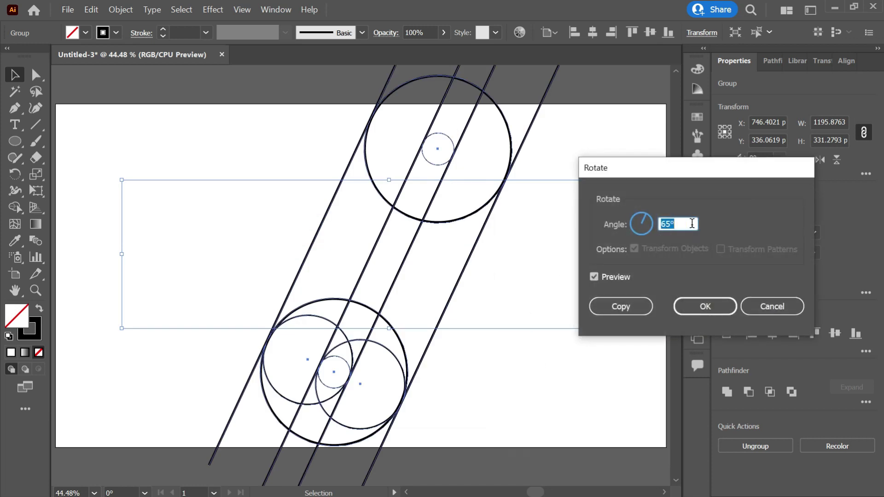
{"action": "left_click", "coordinate": [705, 307]}
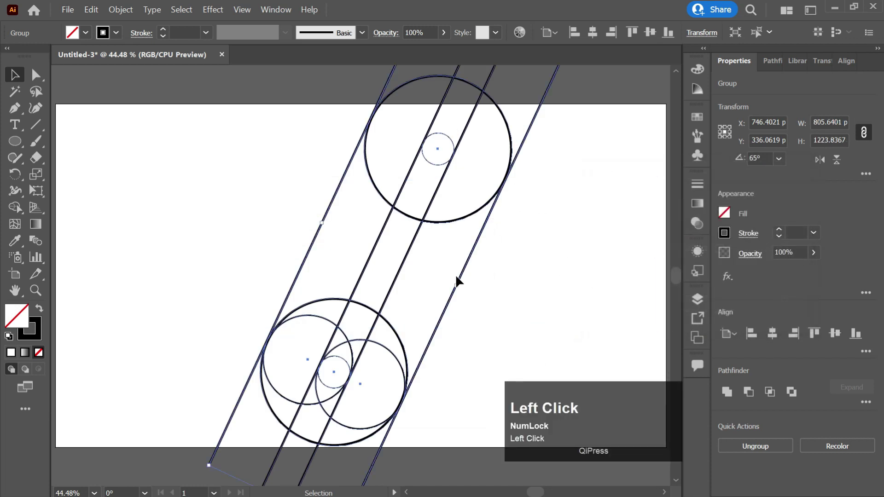
Step: Scale the rotated group down proportionally to about 555 by 843 px and centre it horizontally and vertically on the artboard
{"action": "left_click_drag", "start_coordinate": [459, 286], "coordinate": [433, 282]}
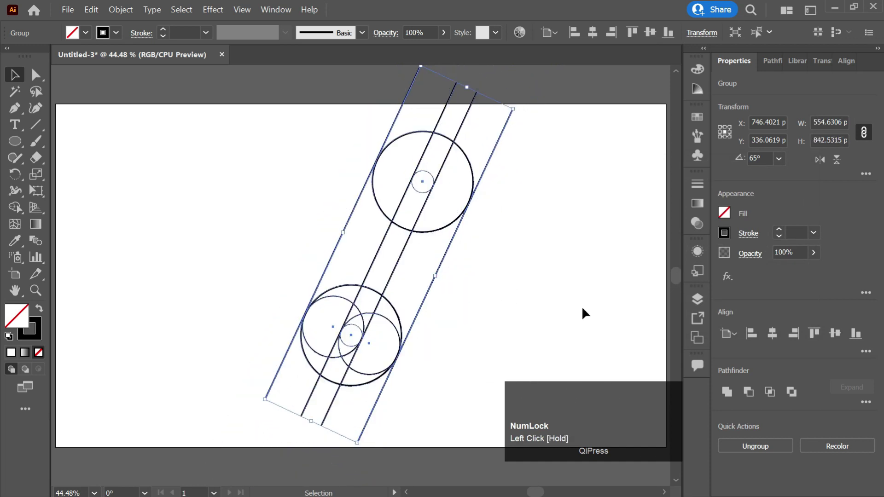
{"action": "left_click", "coordinate": [772, 334]}
{"action": "left_click", "coordinate": [834, 333]}
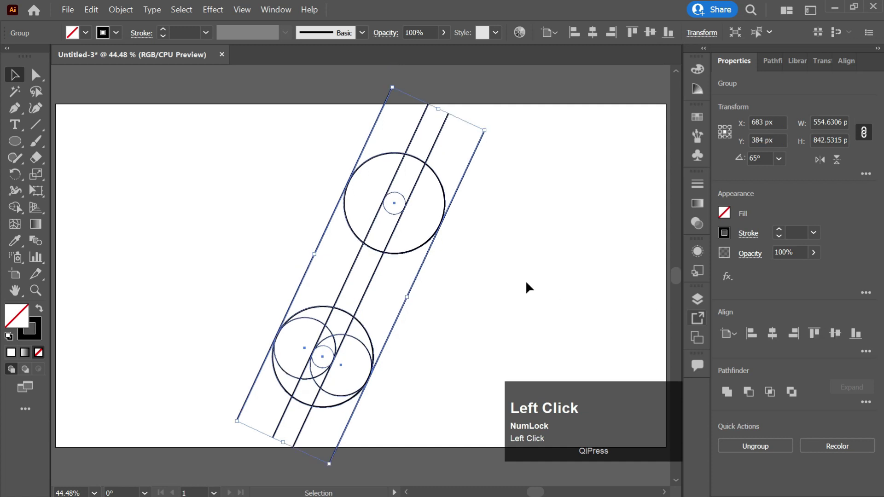
{"action": "left_click", "coordinate": [523, 275]}
Step: Create a reflected copy of the group across the vertical axis
{"action": "left_click", "coordinate": [399, 218]}
{"action": "right_click", "coordinate": [400, 218]}
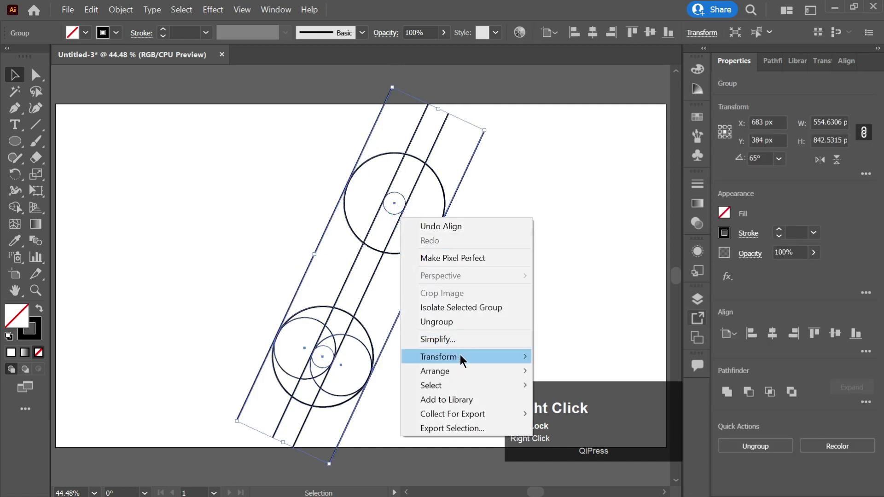
{"action": "mouse_move", "coordinate": [481, 357]}
{"action": "left_click", "coordinate": [572, 403]}
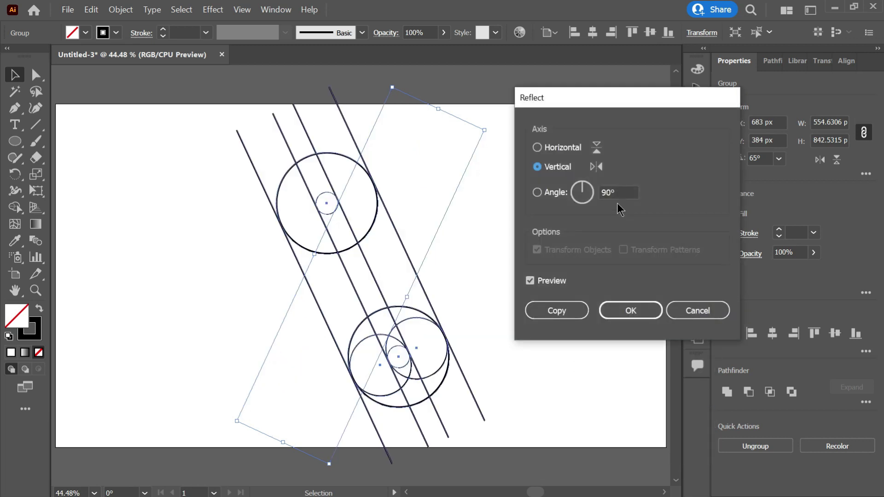
{"action": "left_click", "coordinate": [551, 311]}
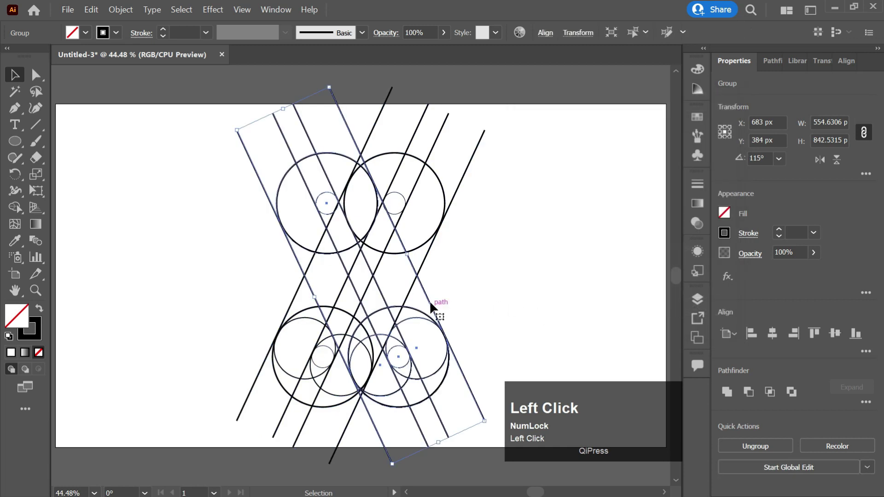
Step: Move the reflected copy horizontally to about X 972 px so both groups' upper circles overlap in an A-shaped layout
{"action": "left_click_drag", "start_coordinate": [424, 286], "coordinate": [551, 291]}
{"action": "scroll", "coordinate": [439, 222], "scroll_direction": "up", "scroll_amount": 7, "text": "alt"}
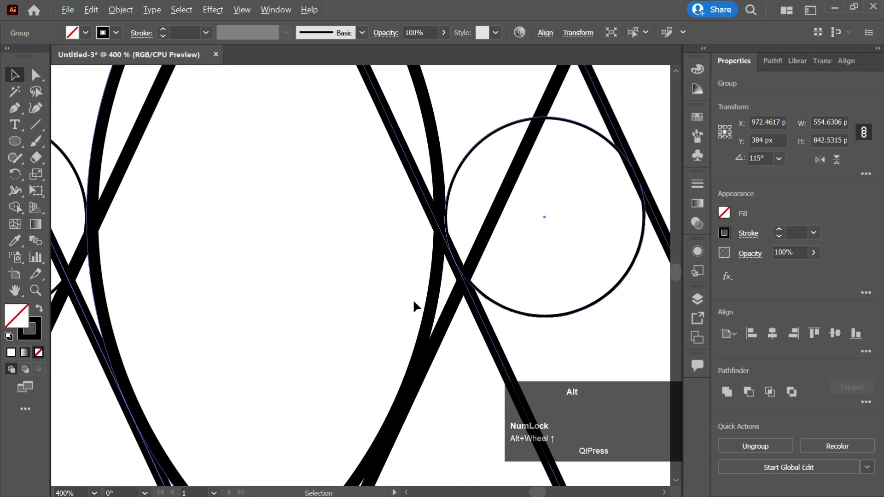
{"action": "scroll", "coordinate": [416, 303], "scroll_direction": "down", "scroll_amount": 4, "text": "alt"}
{"action": "scroll", "coordinate": [416, 297], "scroll_direction": "down", "scroll_amount": 2, "text": "alt"}
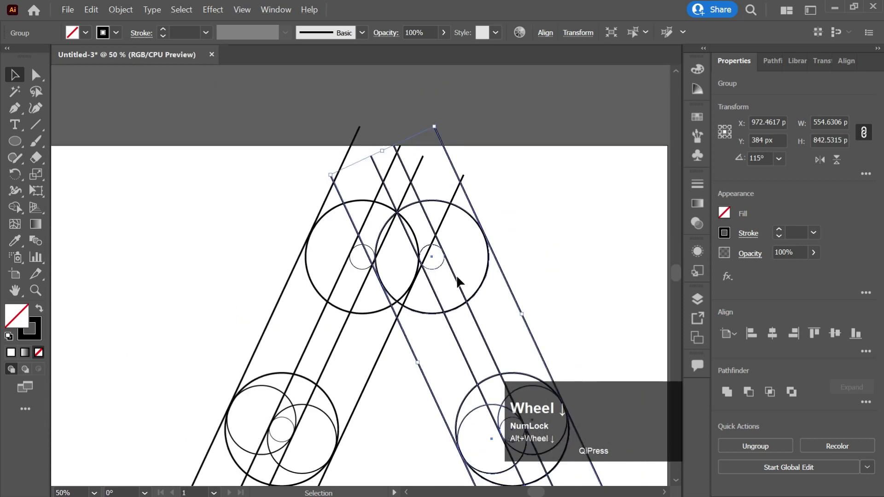
Step: Select both groups and use Shape Builder to merge the left leg's outer regions from the bottom curve up to the upper circle
{"action": "scroll", "coordinate": [469, 230], "scroll_direction": "down", "scroll_amount": 2}
{"action": "left_click", "coordinate": [575, 120]}
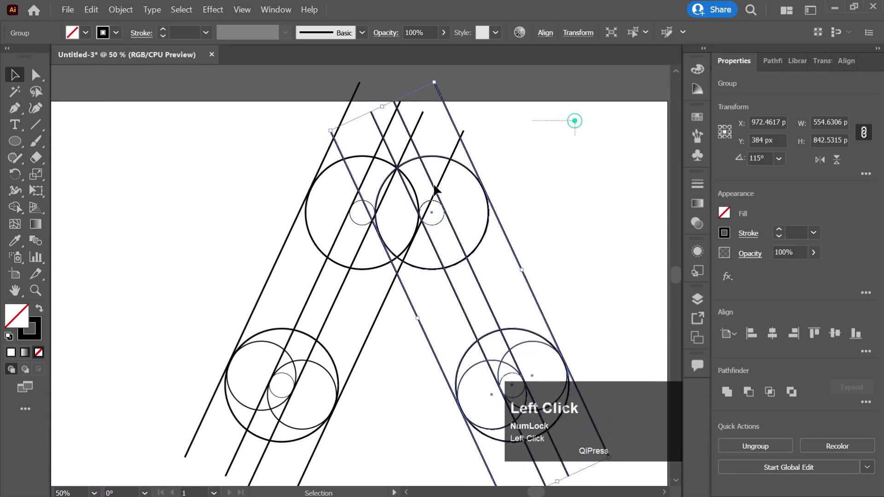
{"action": "left_click_drag", "start_coordinate": [220, 462], "coordinate": [238, 434]}
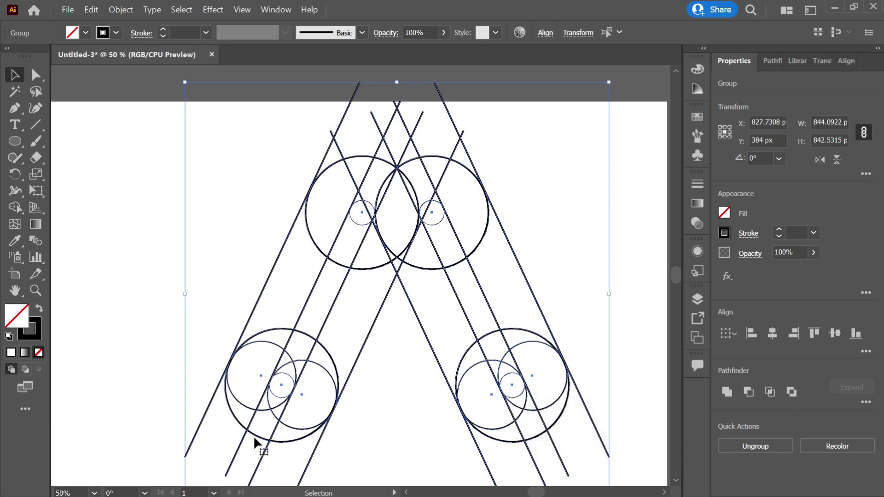
{"action": "left_click", "coordinate": [254, 434], "text": "shift"}
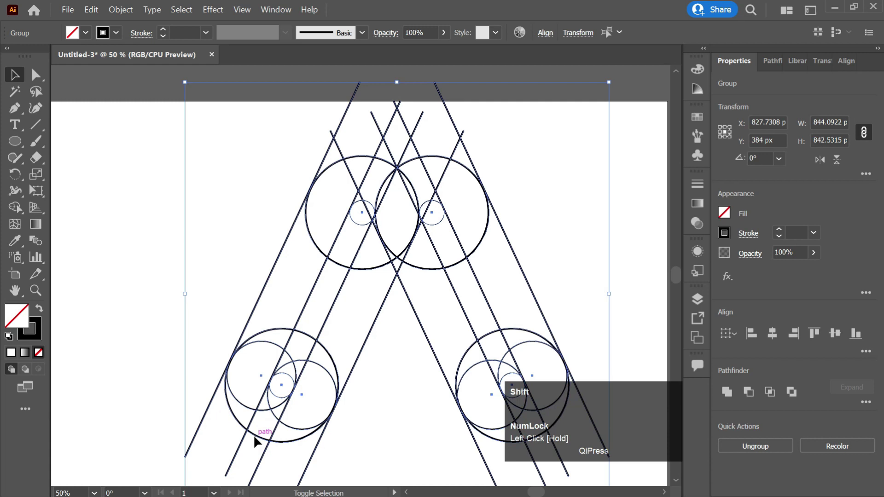
{"action": "key", "text": "shift+m"}
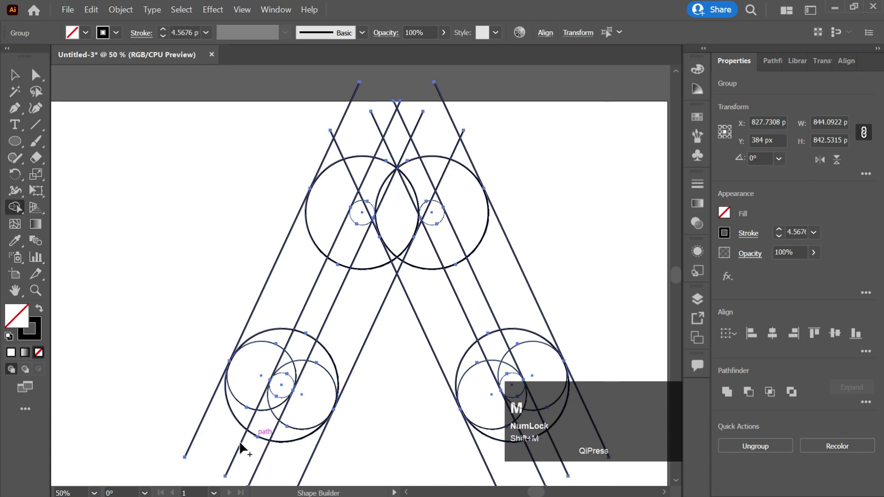
{"action": "left_click", "coordinate": [278, 432]}
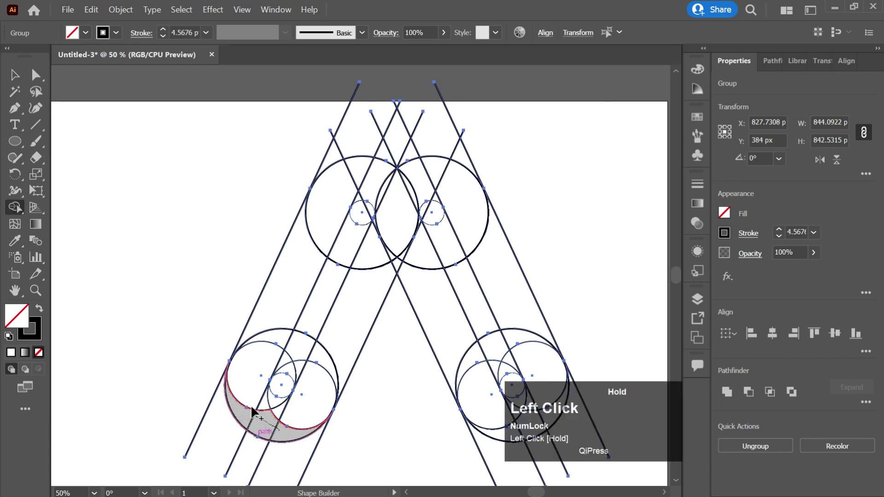
{"action": "scroll", "coordinate": [276, 368], "scroll_direction": "down", "scroll_amount": 1}
{"action": "left_click_drag", "start_coordinate": [297, 330], "coordinate": [350, 240]}
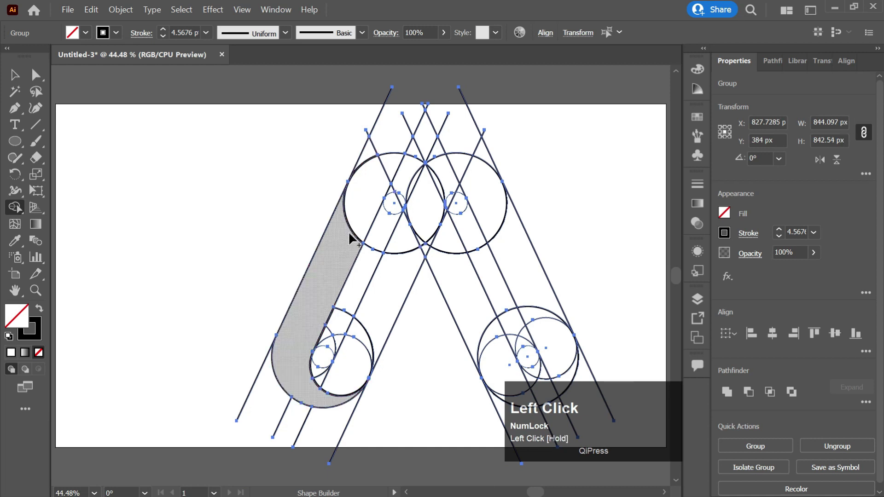
Step: Merge the top arch and central diagonal regions into the left leg's shape, continuing around the right leg's bottom curve
{"action": "mouse_move", "coordinate": [366, 187]}
{"action": "left_mouse_down"}
{"action": "mouse_move", "coordinate": [388, 176]}
{"action": "mouse_move", "coordinate": [412, 180]}
{"action": "mouse_move", "coordinate": [433, 228]}
{"action": "left_mouse_up"}
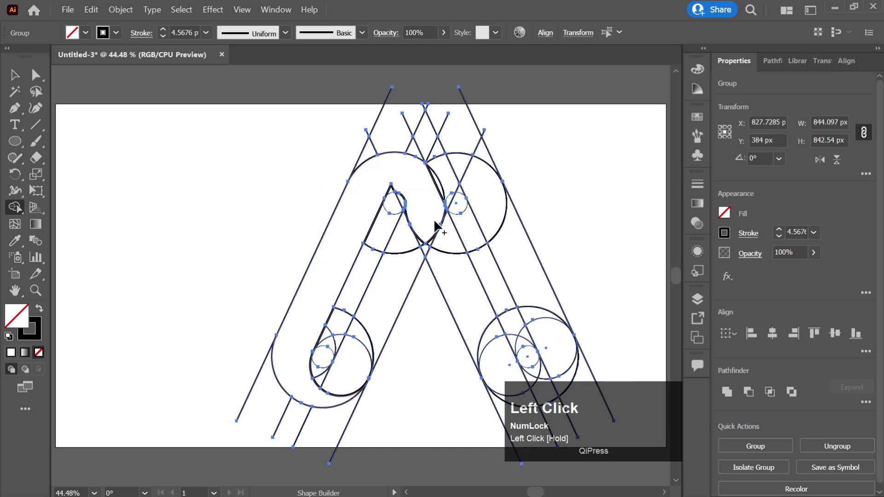
{"action": "left_click", "coordinate": [480, 328]}
{"action": "scroll", "coordinate": [480, 328], "scroll_direction": "down", "scroll_amount": 2}
{"action": "left_click", "coordinate": [432, 308]}
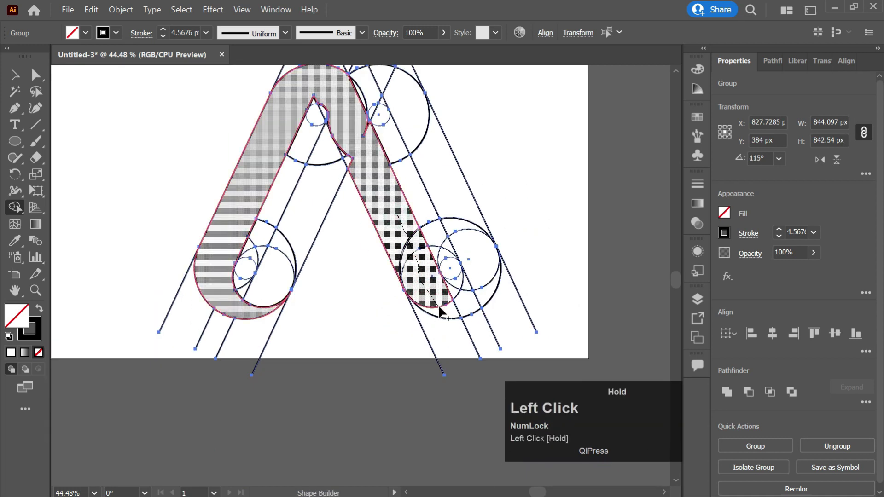
{"action": "mouse_move", "coordinate": [479, 296]}
{"action": "left_mouse_down"}
{"action": "mouse_move", "coordinate": [441, 302]}
{"action": "mouse_move", "coordinate": [441, 293]}
{"action": "left_mouse_up"}
Step: Merge the small leftover regions near the upper circles' lower intersection into the central diagonal band
{"action": "scroll", "coordinate": [440, 290], "scroll_direction": "up", "scroll_amount": 8}
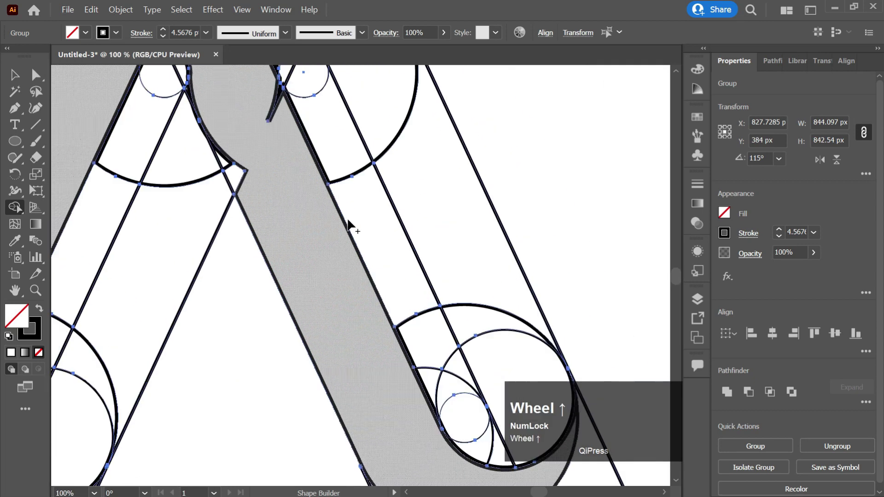
{"action": "scroll", "coordinate": [405, 148], "scroll_direction": "left", "scroll_amount": 5}
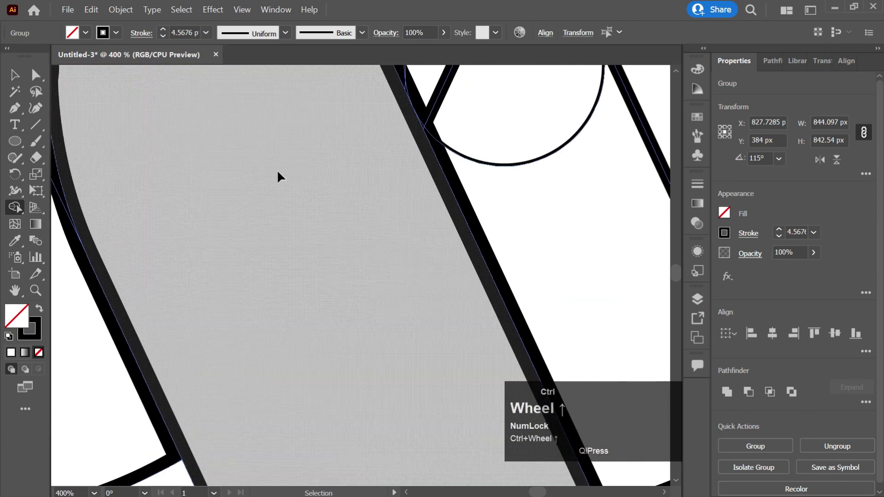
{"action": "scroll", "coordinate": [236, 183], "scroll_direction": "up", "scroll_amount": 2}
{"action": "mouse_move", "coordinate": [164, 78]}
{"action": "left_mouse_down"}
{"action": "mouse_move", "coordinate": [200, 226]}
{"action": "mouse_move", "coordinate": [199, 186]}
{"action": "left_mouse_up"}
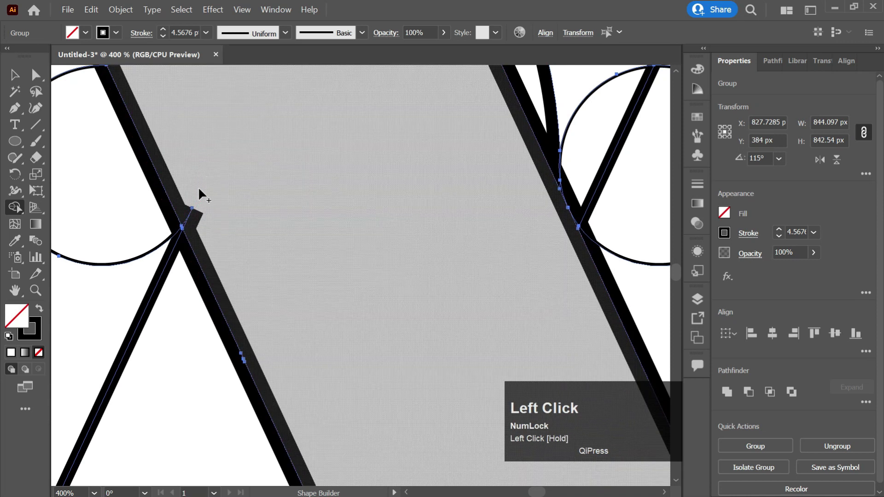
Step: Examine the merged band along the apex, both legs and bottom curves for unmerged slivers
{"action": "scroll", "coordinate": [189, 207], "scroll_direction": "up", "scroll_amount": 2}
{"action": "scroll", "coordinate": [188, 203], "scroll_direction": "left", "scroll_amount": 3}
{"action": "scroll", "coordinate": [189, 203], "scroll_direction": "down", "scroll_amount": 3}
{"action": "scroll", "coordinate": [188, 203], "scroll_direction": "down", "scroll_amount": 3}
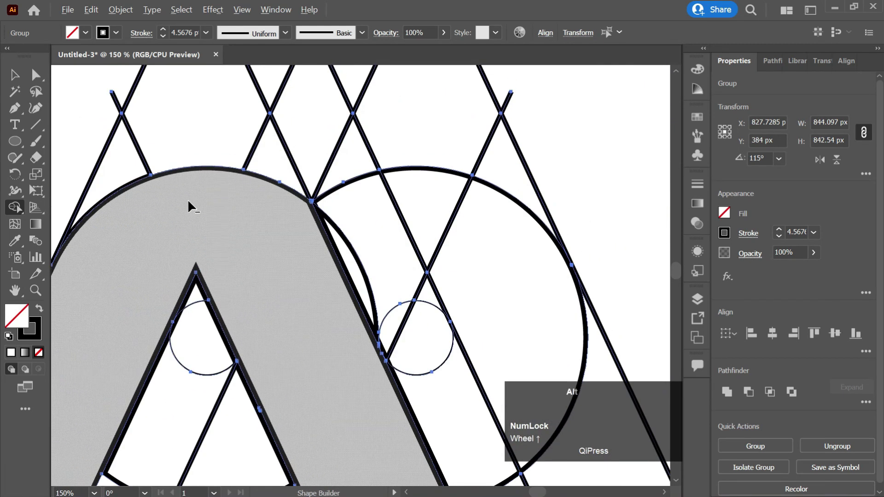
{"action": "scroll", "coordinate": [367, 177], "scroll_direction": "up", "scroll_amount": 4}
{"action": "scroll", "coordinate": [398, 177], "scroll_direction": "down", "scroll_amount": 1}
{"action": "scroll", "coordinate": [388, 184], "scroll_direction": "down", "scroll_amount": 2}
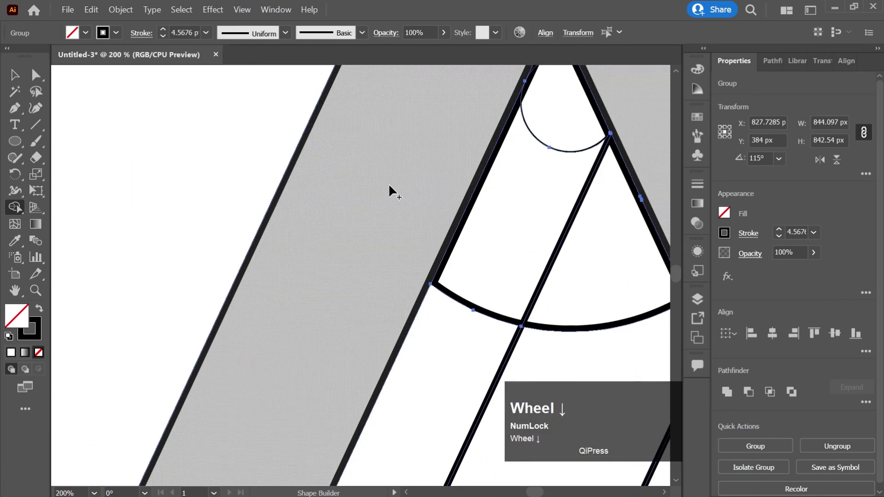
{"action": "scroll", "coordinate": [387, 183], "scroll_direction": "down", "scroll_amount": 3}
{"action": "scroll", "coordinate": [388, 183], "scroll_direction": "left", "scroll_amount": 3}
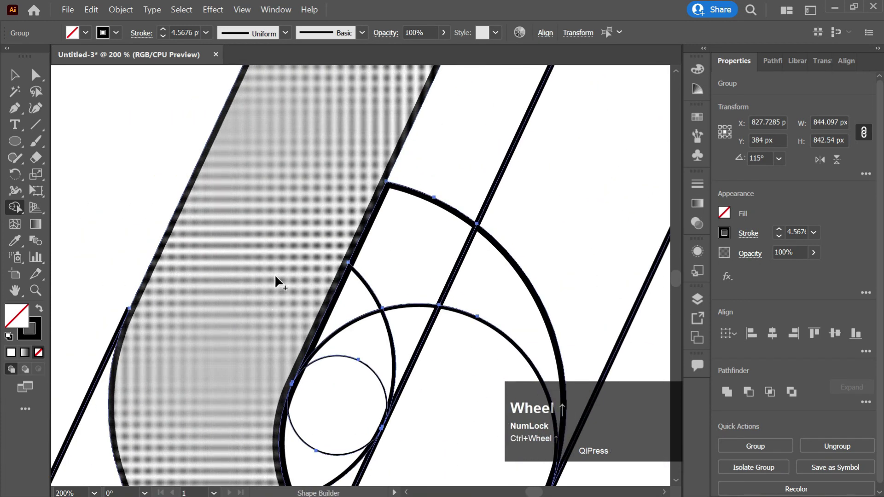
{"action": "scroll", "coordinate": [275, 276], "scroll_direction": "down", "scroll_amount": 3}
{"action": "scroll", "coordinate": [277, 275], "scroll_direction": "down", "scroll_amount": 1}
{"action": "scroll", "coordinate": [276, 275], "scroll_direction": "down", "scroll_amount": 2}
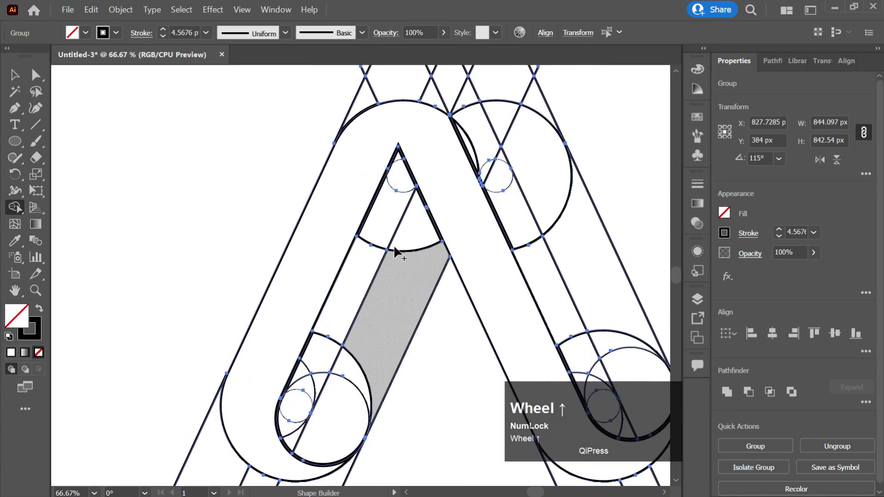
{"action": "scroll", "coordinate": [380, 256], "scroll_direction": "up", "scroll_amount": 1}
{"action": "scroll", "coordinate": [460, 203], "scroll_direction": "right", "scroll_amount": 2}
{"action": "scroll", "coordinate": [430, 250], "scroll_direction": "down", "scroll_amount": 2}
{"action": "scroll", "coordinate": [433, 350], "scroll_direction": "up", "scroll_amount": 2}
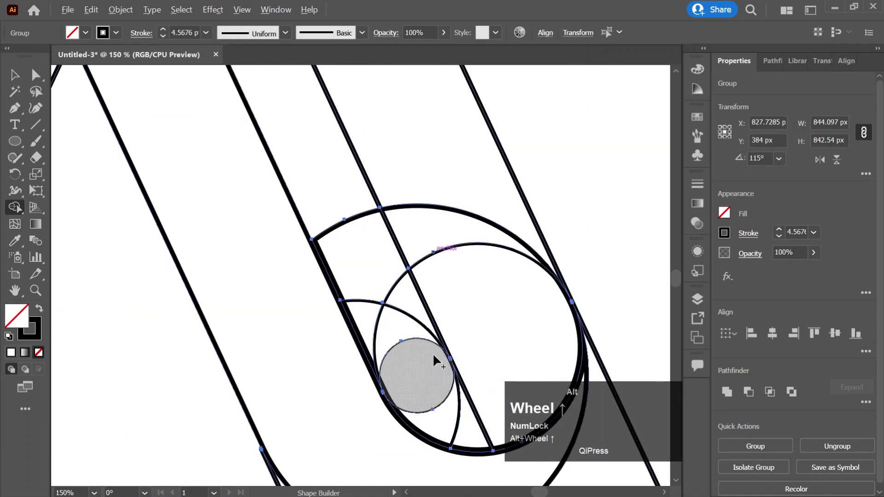
{"action": "scroll", "coordinate": [411, 374], "scroll_direction": "down", "scroll_amount": 2}
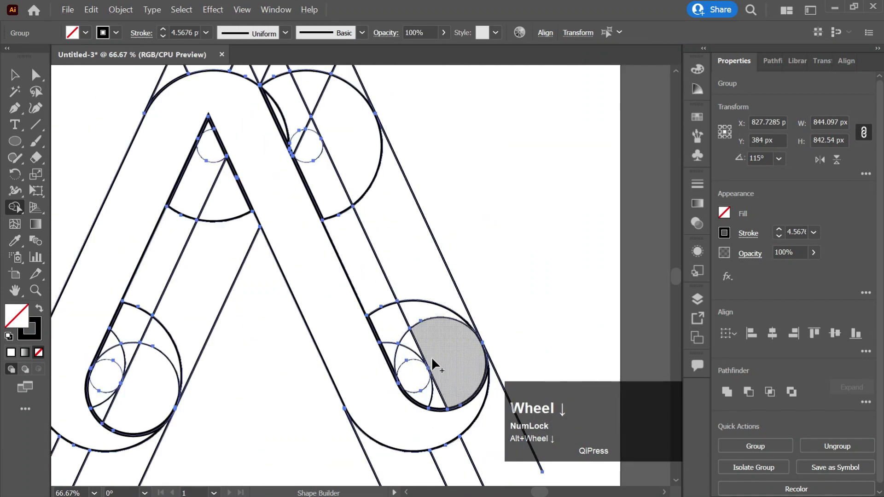
{"action": "scroll", "coordinate": [433, 359], "scroll_direction": "up", "scroll_amount": 1}
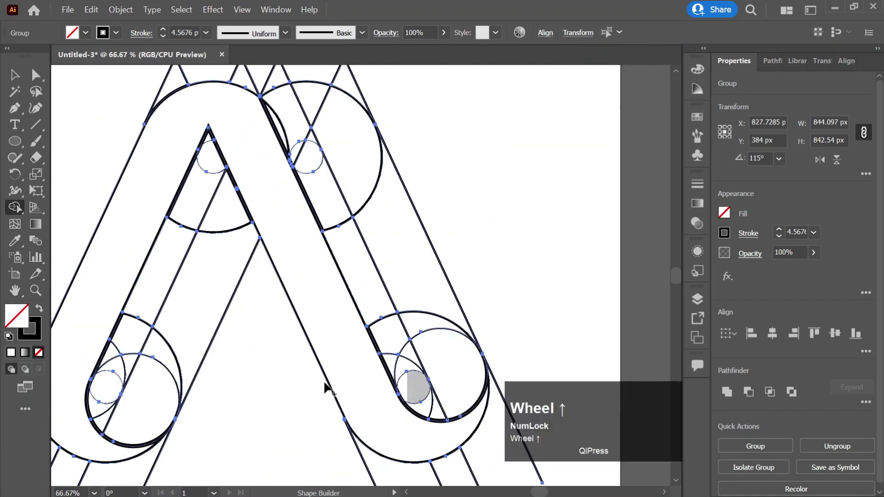
Step: Merge the left leg's inner bar regions from the bottom curve up to the central diagonal
{"action": "left_click", "coordinate": [140, 389]}
{"action": "mouse_move", "coordinate": [140, 388]}
{"action": "left_mouse_down"}
{"action": "mouse_move", "coordinate": [197, 286]}
{"action": "mouse_move", "coordinate": [224, 210]}
{"action": "left_mouse_up"}
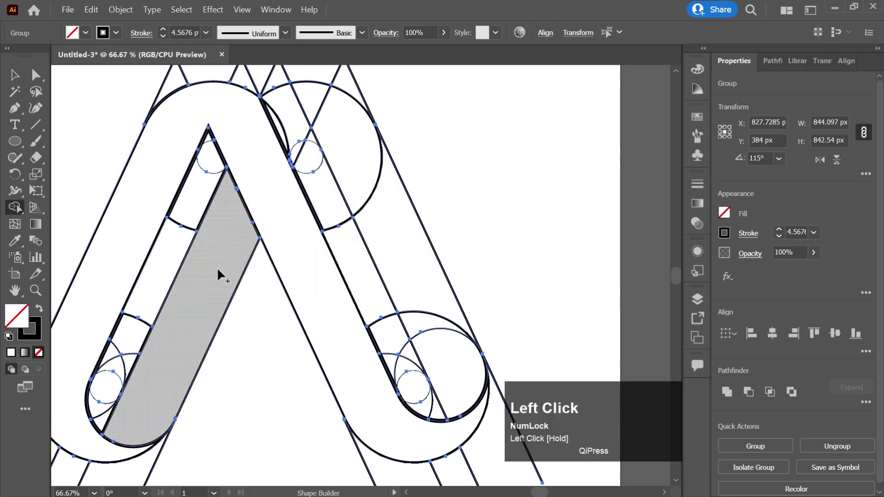
{"action": "scroll", "coordinate": [218, 270], "scroll_direction": "up", "scroll_amount": 5}
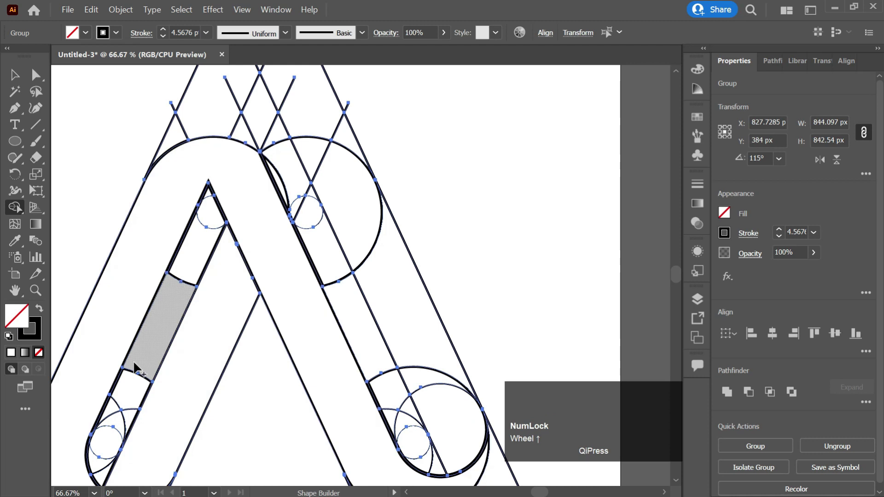
Step: Merge the right upper circle's regions with the right leg's outer band down to its bottom curve
{"action": "scroll", "coordinate": [141, 365], "scroll_direction": "down", "scroll_amount": 5}
{"action": "scroll", "coordinate": [269, 265], "scroll_direction": "up", "scroll_amount": 4}
{"action": "left_click_drag", "start_coordinate": [280, 174], "coordinate": [322, 168]}
{"action": "mouse_move", "coordinate": [367, 215]}
{"action": "left_mouse_down"}
{"action": "mouse_move", "coordinate": [449, 407]}
{"action": "mouse_move", "coordinate": [450, 449]}
{"action": "left_mouse_up"}
Step: Merge the sliver beside the right band's small upper circle into the band and undo the last stray merge
{"action": "scroll", "coordinate": [306, 181], "scroll_direction": "up", "scroll_amount": 5}
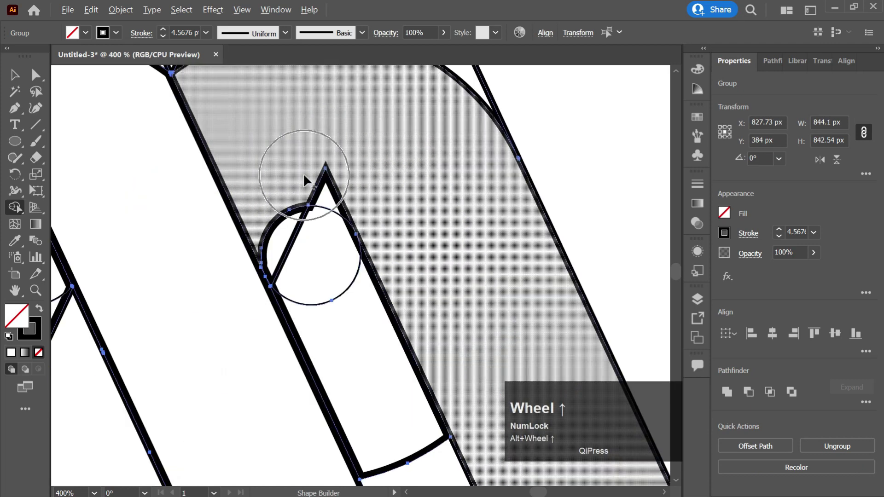
{"action": "left_click", "coordinate": [295, 203]}
{"action": "scroll", "coordinate": [223, 345], "scroll_direction": "up", "scroll_amount": 4}
{"action": "left_click", "coordinate": [226, 415]}
{"action": "left_click", "coordinate": [223, 409]}
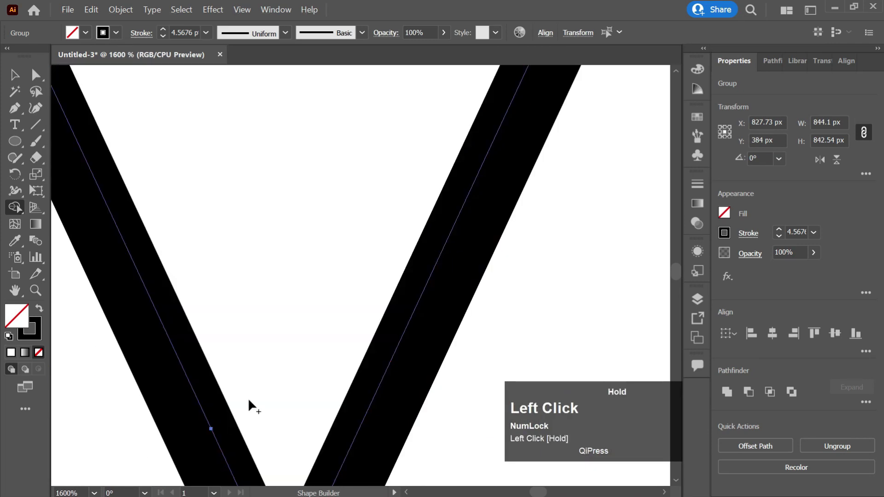
{"action": "scroll", "coordinate": [284, 352], "scroll_direction": "down", "scroll_amount": 5}
{"action": "scroll", "coordinate": [362, 390], "scroll_direction": "up", "scroll_amount": 2}
{"action": "scroll", "coordinate": [349, 387], "scroll_direction": "down", "scroll_amount": 4}
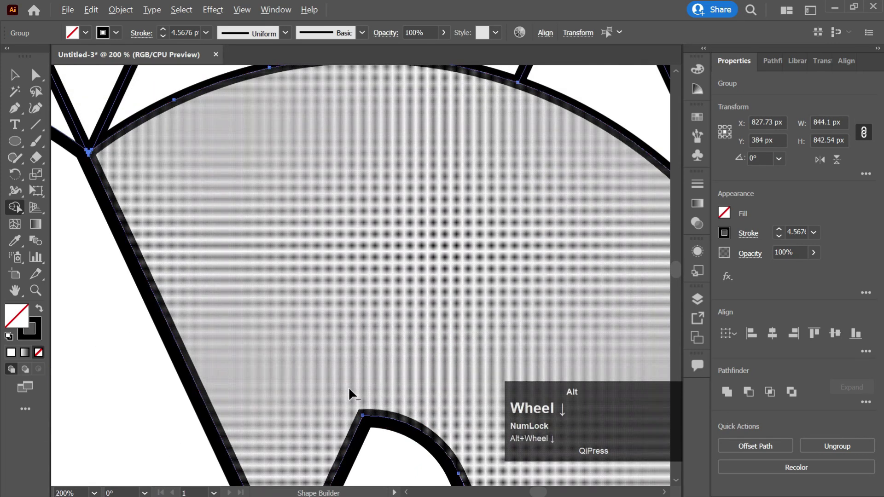
{"action": "key", "text": "ctrl+z"}
Step: Return to the Selection tool, select the whole artwork and ungroup it
{"action": "scroll", "coordinate": [205, 397], "scroll_direction": "down", "scroll_amount": 1}
{"action": "scroll", "coordinate": [206, 397], "scroll_direction": "down", "scroll_amount": 2}
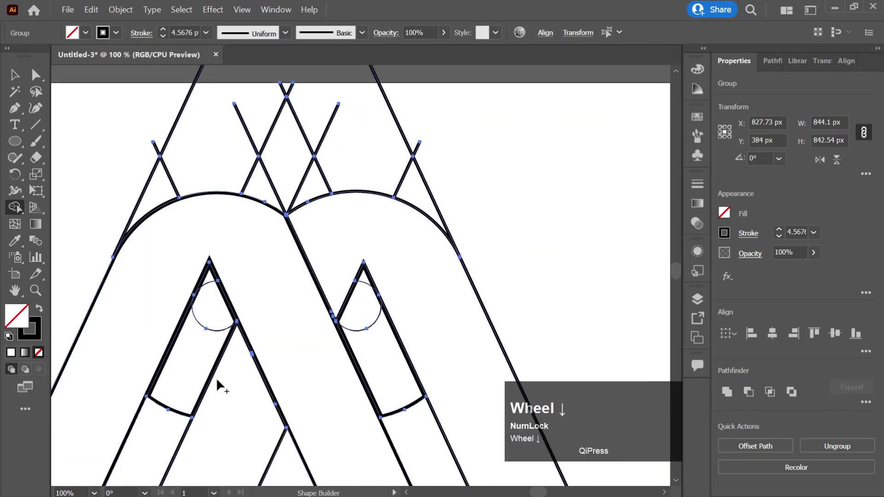
{"action": "scroll", "coordinate": [263, 332], "scroll_direction": "down", "scroll_amount": 1}
{"action": "scroll", "coordinate": [263, 331], "scroll_direction": "down", "scroll_amount": 2}
{"action": "scroll", "coordinate": [358, 361], "scroll_direction": "down", "scroll_amount": 1}
{"action": "scroll", "coordinate": [331, 390], "scroll_direction": "right", "scroll_amount": 1}
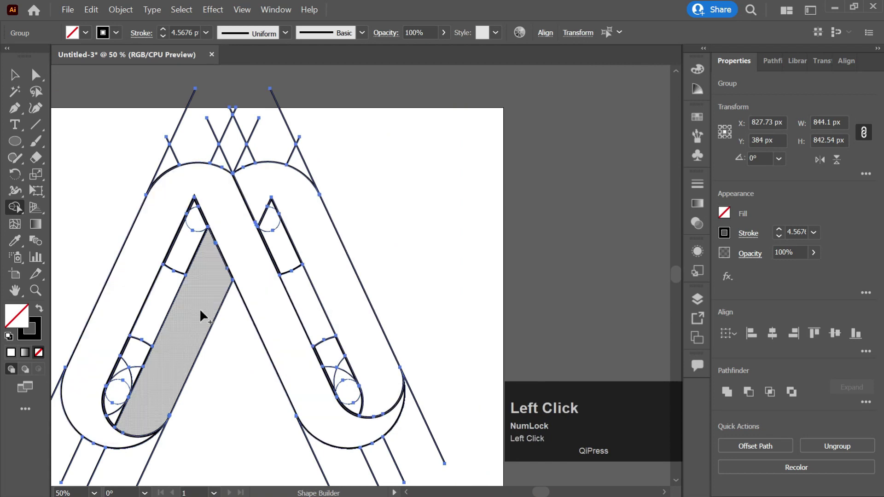
{"action": "key", "text": "v"}
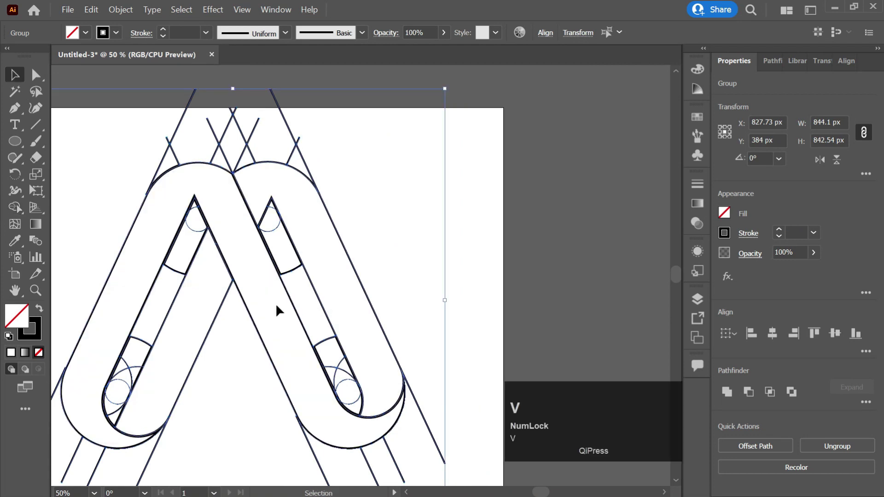
{"action": "left_click_drag", "start_coordinate": [392, 108], "coordinate": [92, 483]}
{"action": "right_click", "coordinate": [230, 288]}
{"action": "left_click", "coordinate": [256, 397]}
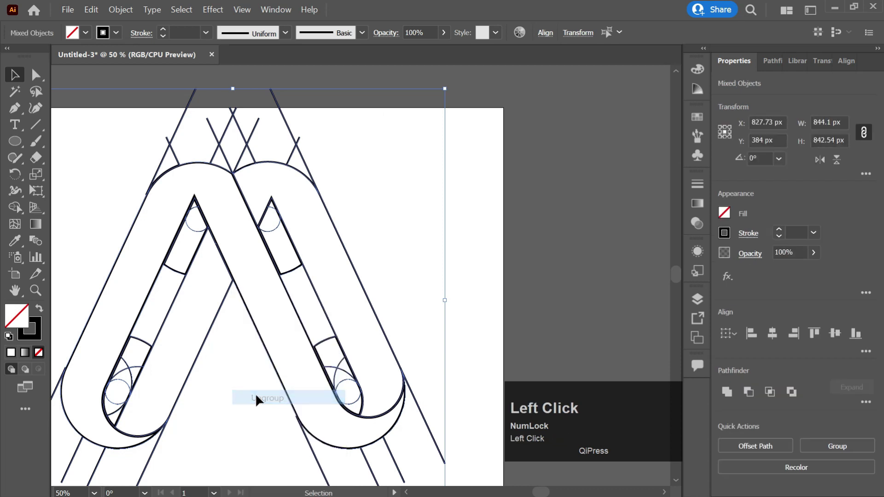
{"action": "right_click", "coordinate": [262, 321]}
{"action": "left_click", "coordinate": [281, 357]}
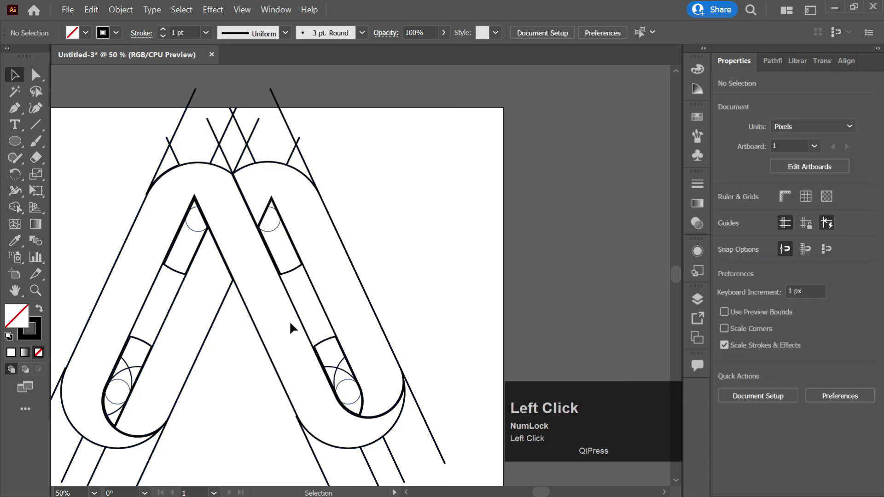
Step: Select the merged bands forming the A together with the right leg's pieces and cut them to the clipboard
{"action": "left_click", "coordinate": [165, 319]}
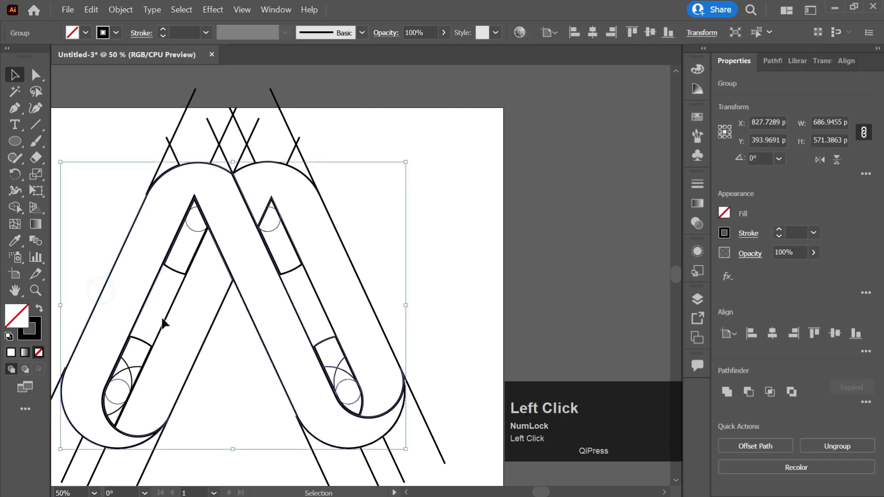
{"action": "left_click", "coordinate": [201, 343], "text": "shift"}
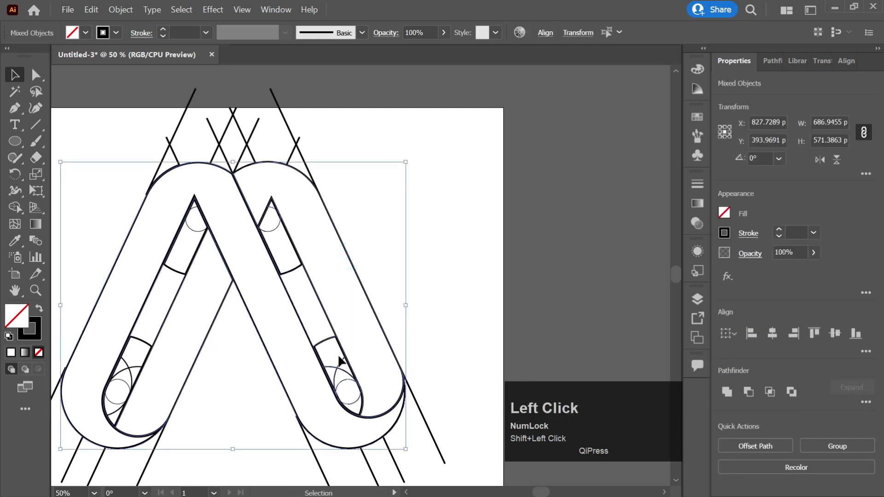
{"action": "key", "text": "ctrl+x"}
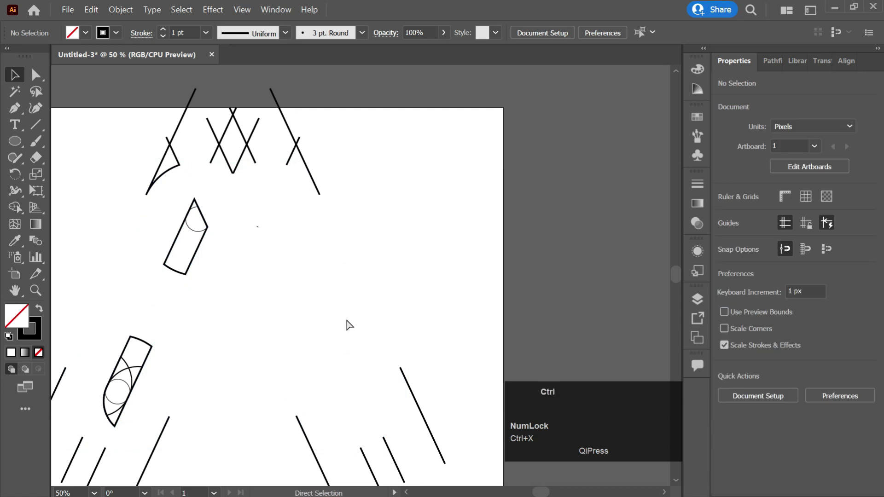
Step: Delete all remaining construction pieces, fit the artboard in view and paste the cut shapes in front at their original position
{"action": "key", "text": "ctrl+a"}
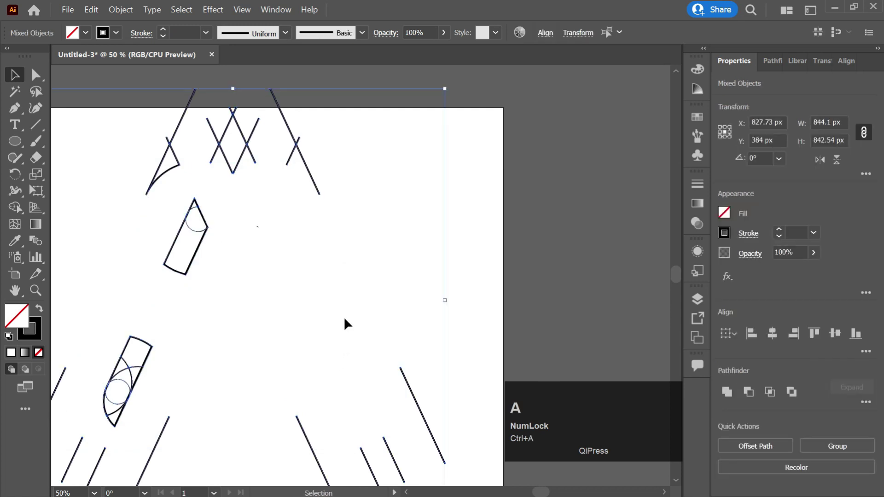
{"action": "key", "text": "Delete"}
{"action": "key", "text": "ctrl+0"}
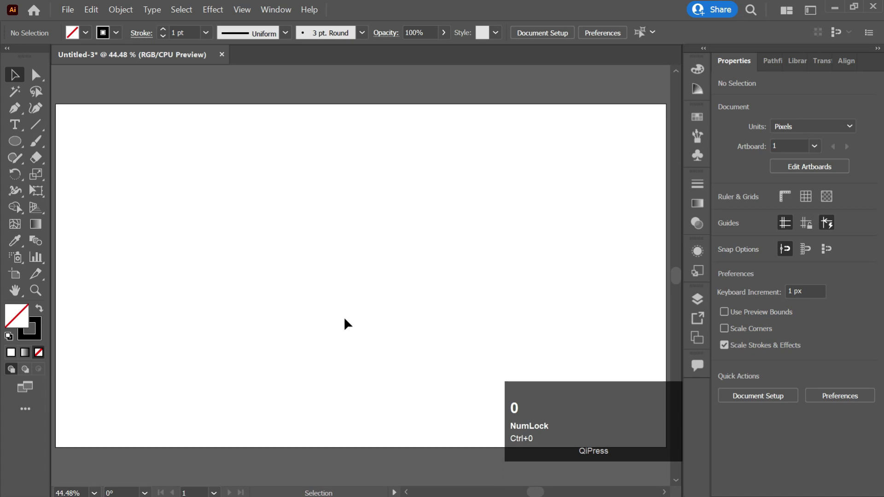
{"action": "key", "text": "ctrl+f"}
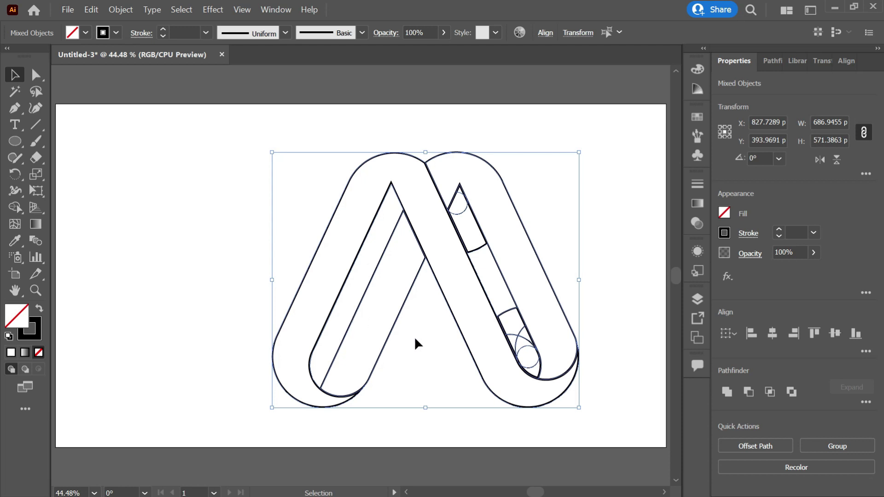
{"action": "left_click", "coordinate": [494, 288]}
{"action": "scroll", "coordinate": [485, 270], "scroll_direction": "up", "scroll_amount": 2}
{"action": "scroll", "coordinate": [484, 269], "scroll_direction": "down", "scroll_amount": 2}
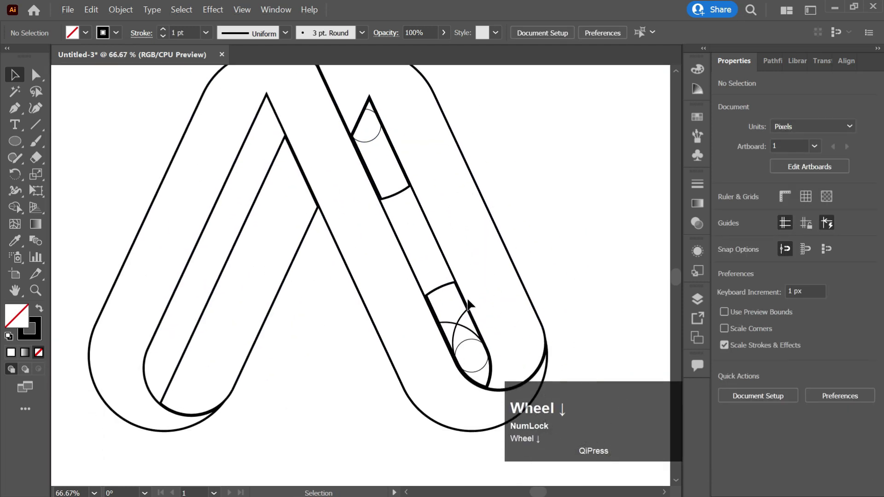
Step: Erase the leftover circle and arc segments at the lower end of the right leg's inner slot with Shape Builder
{"action": "key", "text": "shift+m"}
{"action": "key", "text": "ctrl+a"}
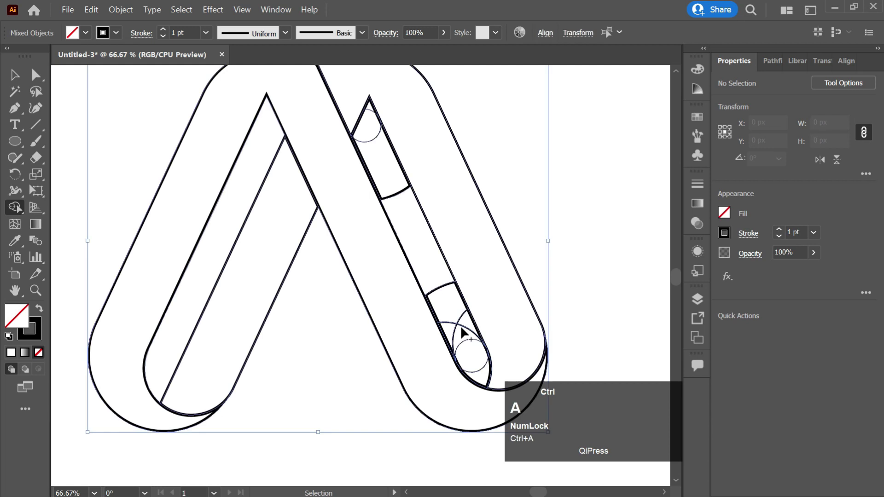
{"action": "scroll", "coordinate": [457, 304], "scroll_direction": "up", "scroll_amount": 2}
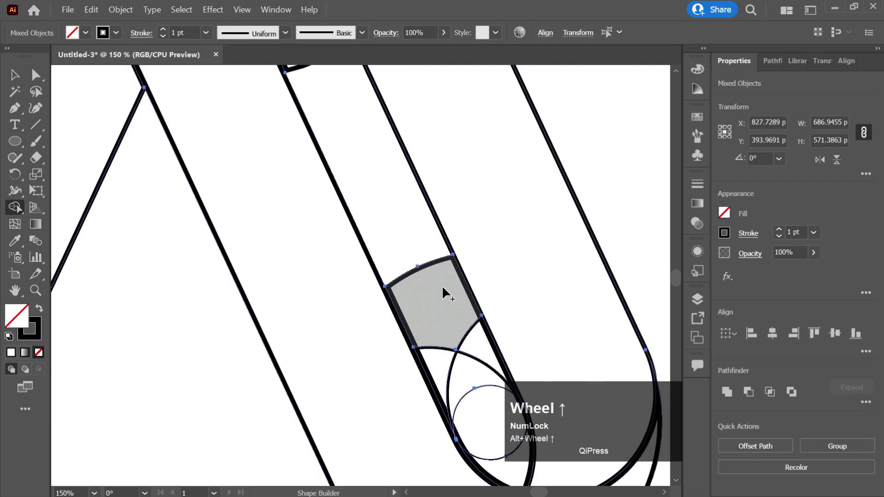
{"action": "scroll", "coordinate": [443, 293], "scroll_direction": "down", "scroll_amount": 2}
{"action": "scroll", "coordinate": [443, 293], "scroll_direction": "right", "scroll_amount": 2}
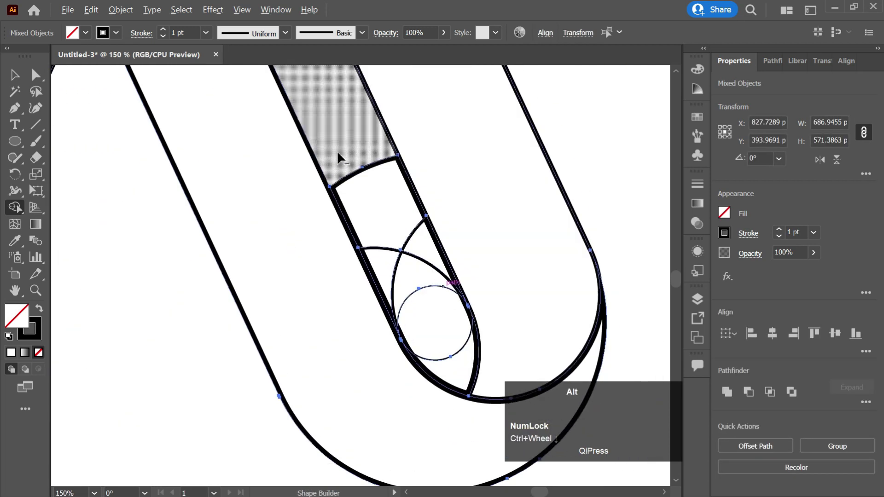
{"action": "mouse_move", "coordinate": [350, 149]}
{"action": "left_mouse_down"}
{"action": "mouse_move", "coordinate": [424, 310]}
{"action": "mouse_move", "coordinate": [465, 377]}
{"action": "left_mouse_up"}
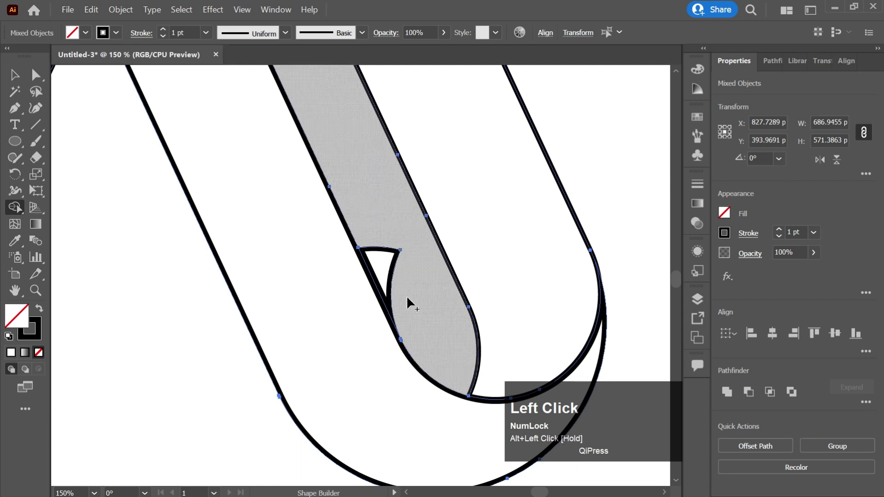
{"action": "left_click_drag", "start_coordinate": [385, 276], "coordinate": [381, 241]}
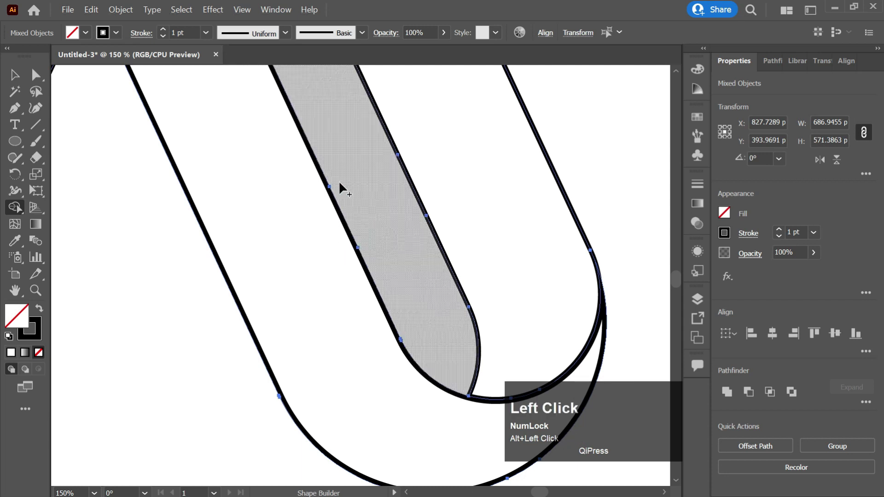
Step: Erase the leftover arc and circle pieces at the upper end of the right leg's inner slot
{"action": "scroll", "coordinate": [339, 180], "scroll_direction": "up", "scroll_amount": 5}
{"action": "mouse_move", "coordinate": [270, 277]}
{"action": "left_mouse_down"}
{"action": "mouse_move", "coordinate": [234, 202]}
{"action": "mouse_move", "coordinate": [232, 154]}
{"action": "mouse_move", "coordinate": [209, 128]}
{"action": "left_mouse_up"}
{"action": "scroll", "coordinate": [209, 128], "scroll_direction": "up", "scroll_amount": 3}
{"action": "left_click", "coordinate": [207, 141], "text": "alt"}
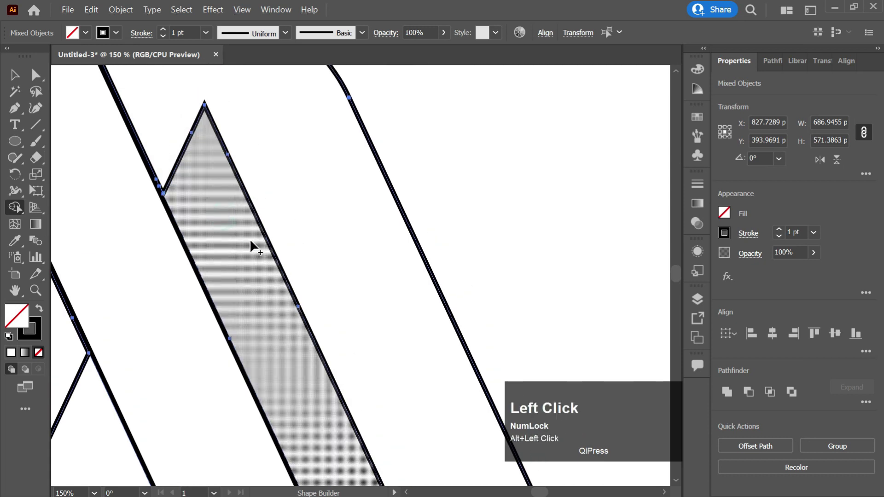
{"action": "scroll", "coordinate": [251, 242], "scroll_direction": "down", "scroll_amount": 2}
{"action": "key", "text": "v"}
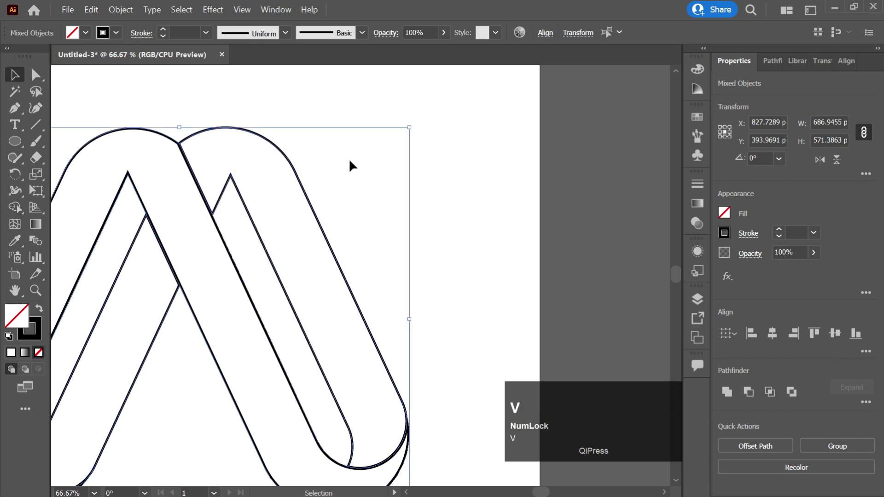
Step: Select the whole artwork and move it about 155 px left, toward the middle of the artboard
{"action": "left_click", "coordinate": [349, 158]}
{"action": "left_click", "coordinate": [270, 258]}
{"action": "key", "text": "ctrl+0"}
{"action": "left_click", "coordinate": [517, 175]}
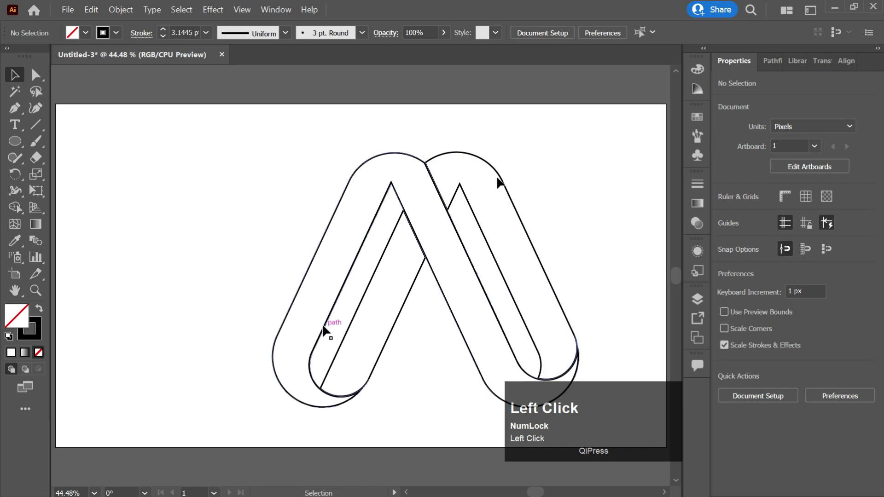
{"action": "left_click", "coordinate": [462, 276]}
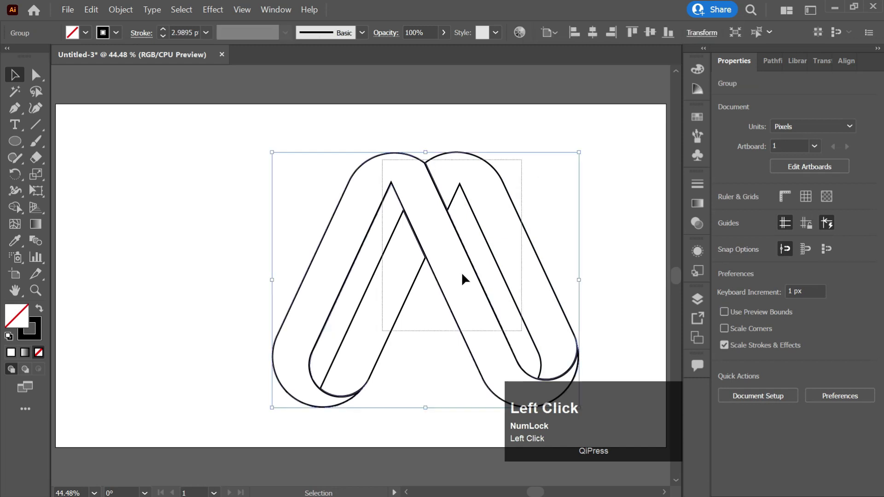
{"action": "left_click", "coordinate": [433, 259]}
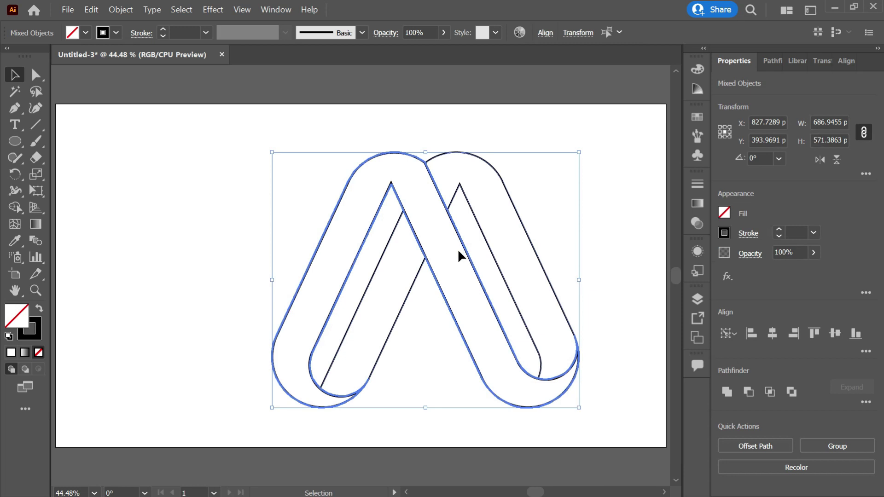
{"action": "left_click_drag", "start_coordinate": [428, 256], "coordinate": [352, 253]}
{"action": "left_click", "coordinate": [490, 239]}
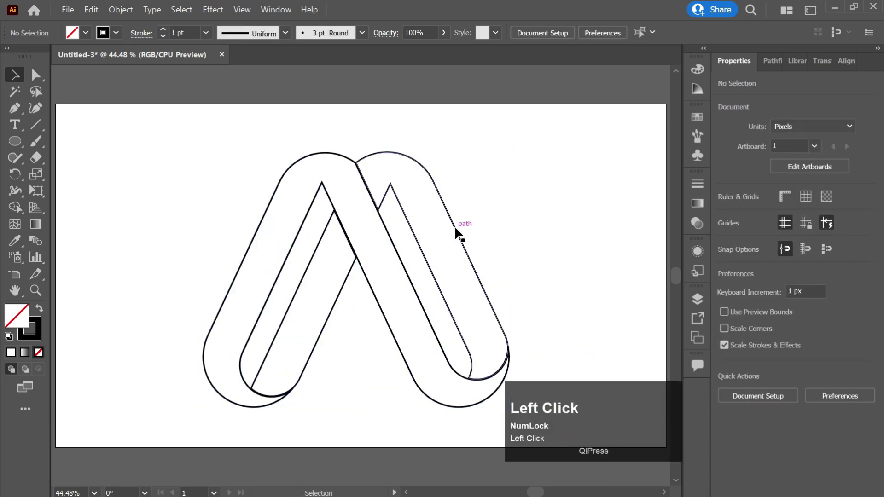
Step: Select the right band and the inner left strip of the rear A and fill them with the default white-to-black linear gradient
{"action": "left_click", "coordinate": [454, 225]}
{"action": "left_click", "coordinate": [341, 286], "text": "shift"}
{"action": "left_click", "coordinate": [697, 204]}
{"action": "left_click", "coordinate": [534, 282]}
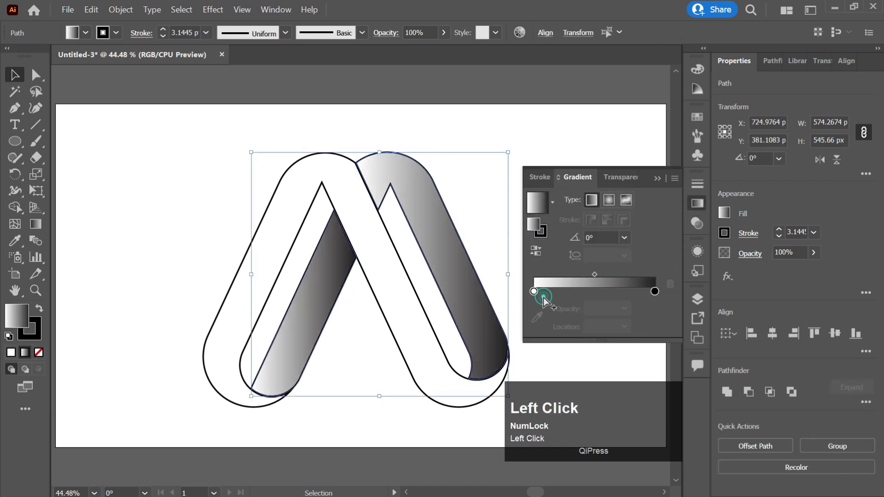
Step: Recolor the rear bands' gradient from medium gray at the start to light gray at the end
{"action": "double_click", "coordinate": [534, 291]}
{"action": "left_click", "coordinate": [654, 291]}
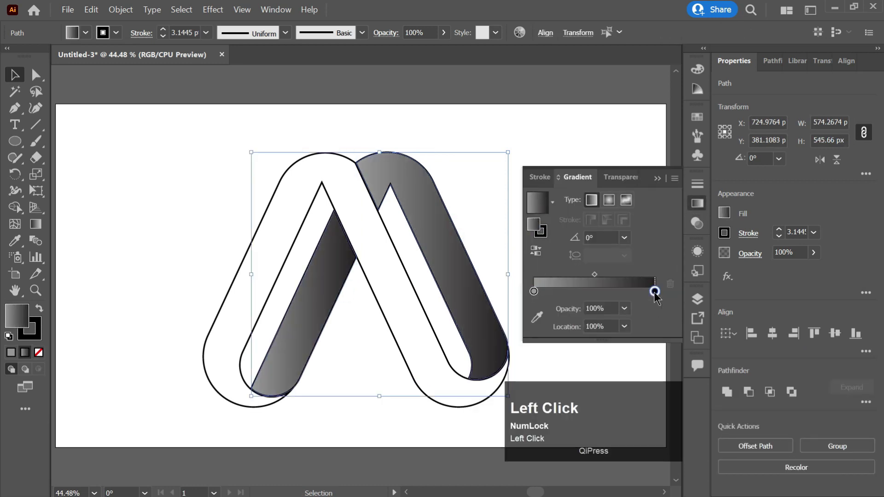
{"action": "double_click", "coordinate": [655, 291]}
{"action": "left_click", "coordinate": [588, 363]}
{"action": "left_click", "coordinate": [646, 197]}
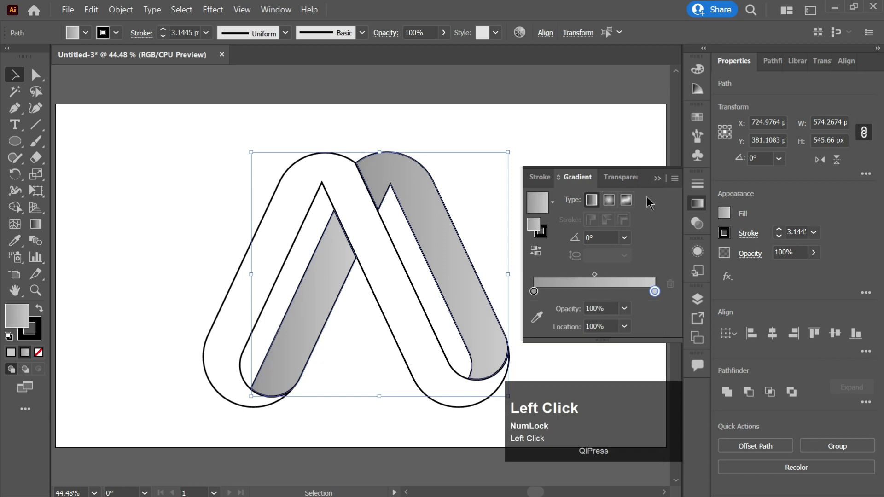
{"action": "left_click", "coordinate": [595, 173]}
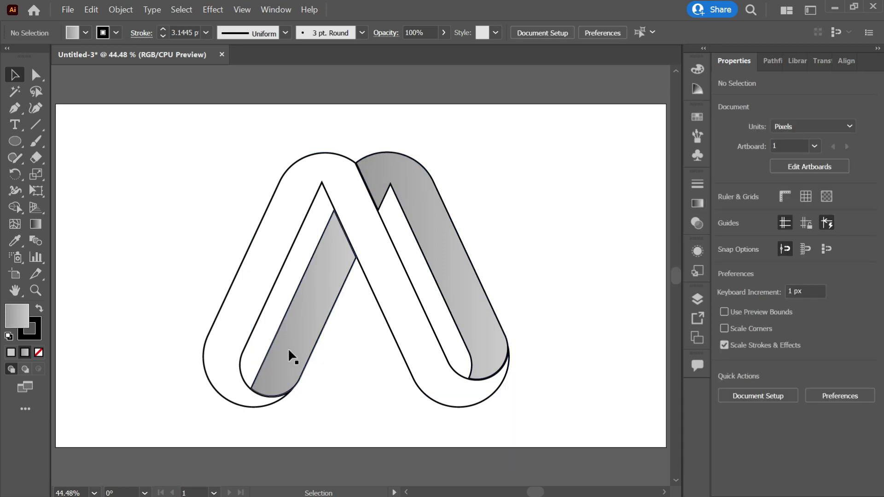
Step: Fill the front A band with a linear gradient and set its starting color to cyan
{"action": "left_click", "coordinate": [272, 297]}
{"action": "left_click", "coordinate": [696, 203]}
{"action": "left_click", "coordinate": [533, 291]}
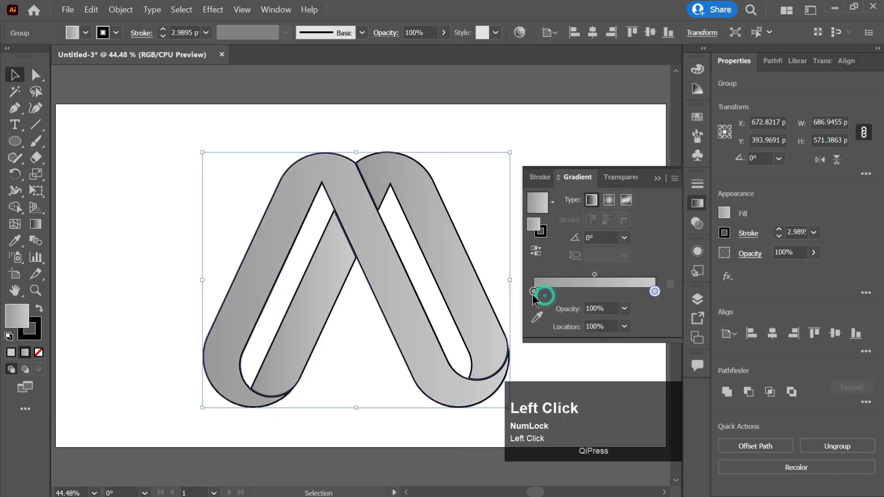
{"action": "double_click", "coordinate": [533, 291]}
{"action": "left_click", "coordinate": [545, 337]}
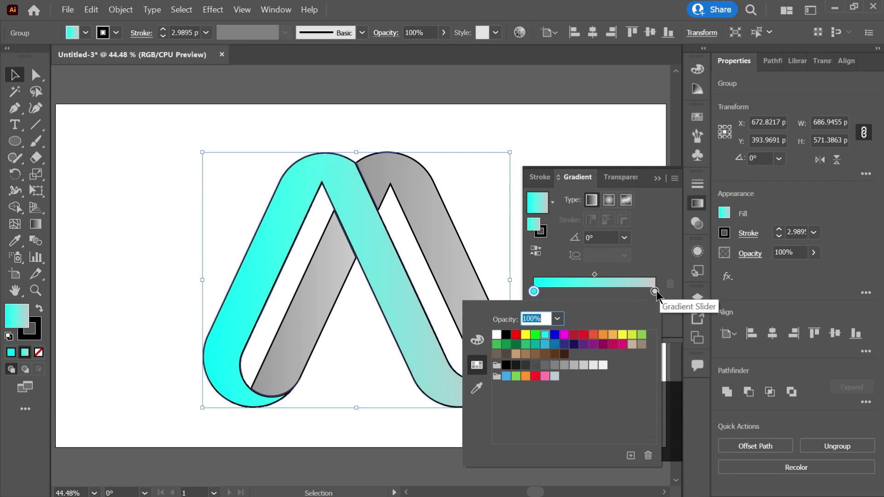
Step: Set the end color of the front band's gradient to dark navy blue and deselect it
{"action": "left_click", "coordinate": [654, 291]}
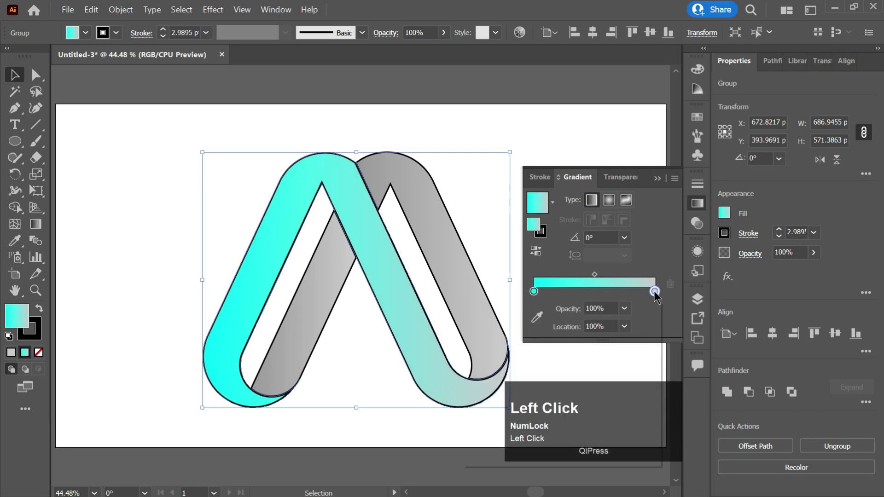
{"action": "double_click", "coordinate": [655, 292]}
{"action": "left_click", "coordinate": [574, 344]}
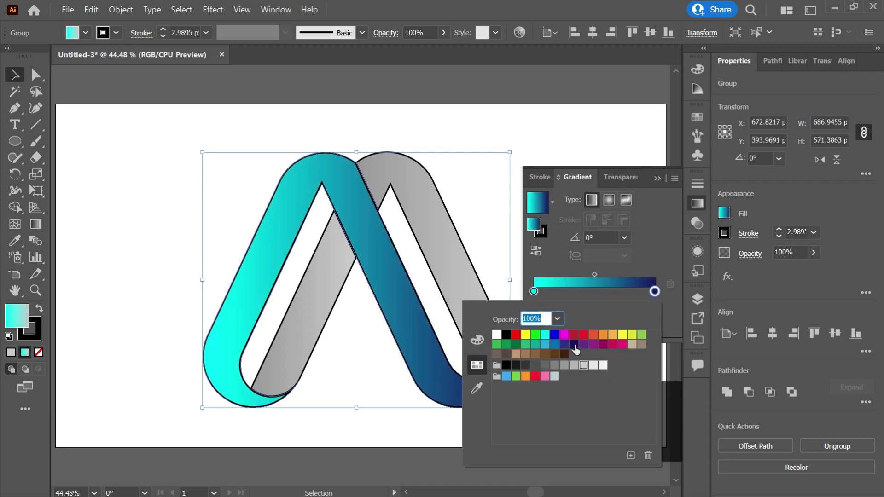
{"action": "left_click", "coordinate": [645, 273]}
{"action": "left_click", "coordinate": [657, 179]}
{"action": "left_click", "coordinate": [319, 243]}
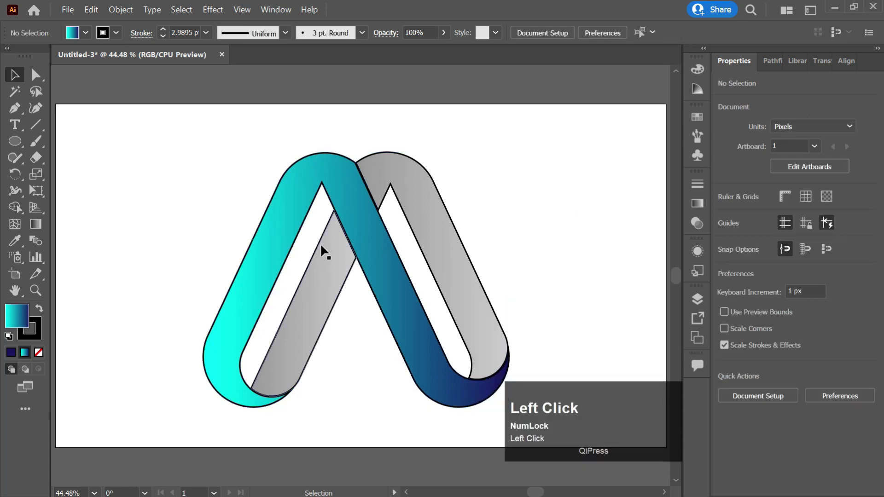
Step: Add two overlapping horizontal crossbar rectangles across the A shapes, about 299 by 53 px and 336 by 53 px
{"action": "scroll", "coordinate": [319, 230], "scroll_direction": "down", "scroll_amount": 1}
{"action": "key", "text": "m"}
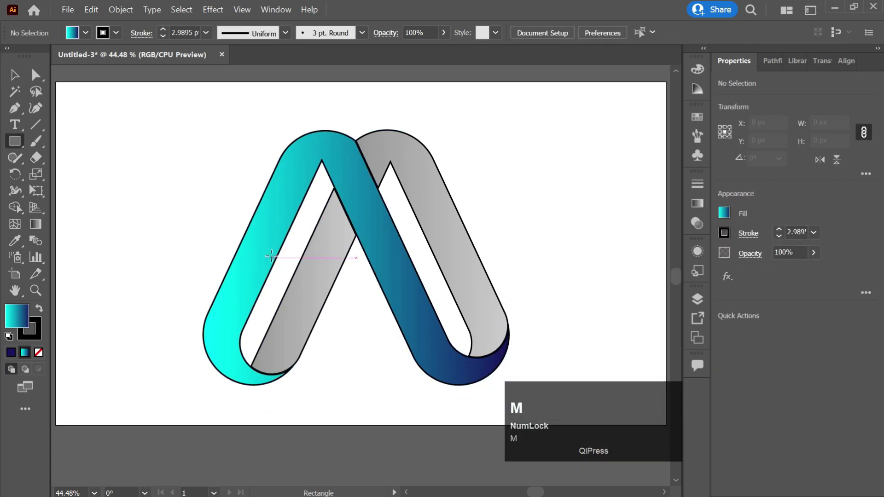
{"action": "left_click_drag", "start_coordinate": [261, 256], "coordinate": [462, 278]}
{"action": "key", "text": "v"}
{"action": "key", "text": "v"}
{"action": "left_click", "coordinate": [508, 218]}
{"action": "left_click", "coordinate": [452, 282]}
Step: Select all the logo shapes, including the crossbars, and remove their stroke
{"action": "left_click_drag", "start_coordinate": [526, 154], "coordinate": [184, 393]}
{"action": "left_click", "coordinate": [29, 327]}
{"action": "left_click", "coordinate": [39, 352]}
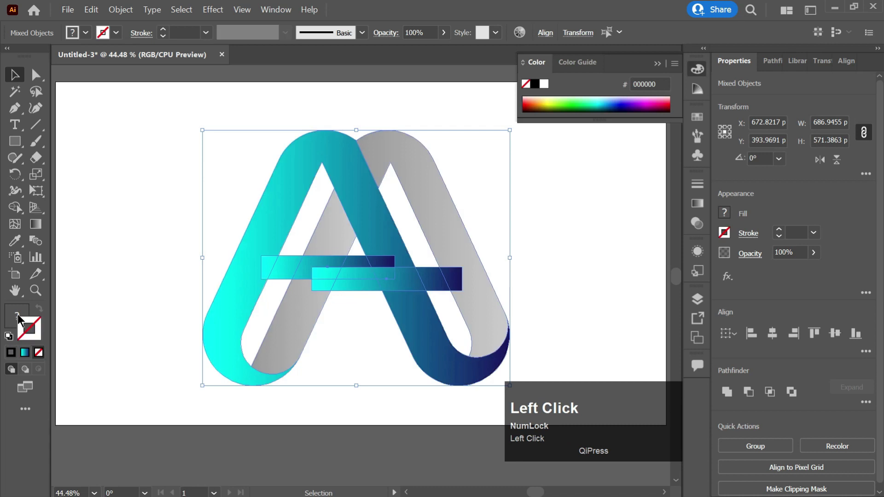
{"action": "left_click", "coordinate": [16, 316]}
{"action": "left_click", "coordinate": [658, 63]}
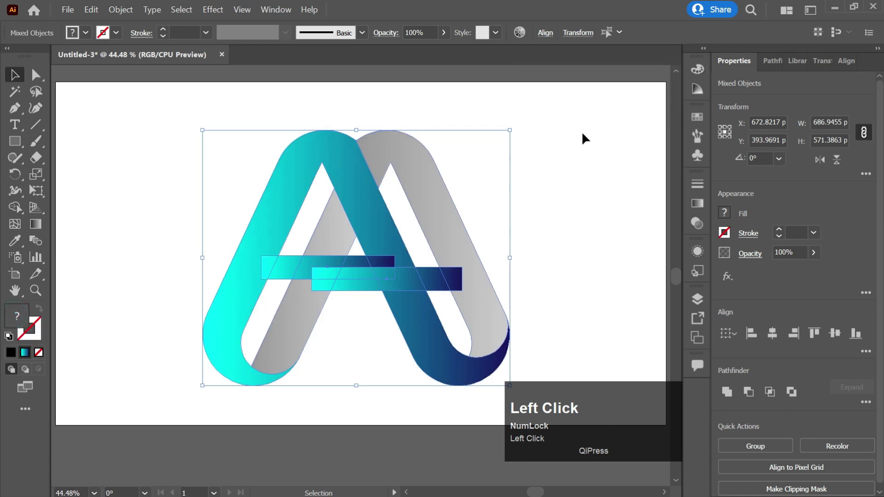
{"action": "left_click", "coordinate": [584, 138]}
Step: Select the lower crossbar together with both gray rear bands and unite them into one shape
{"action": "left_click", "coordinate": [445, 223]}
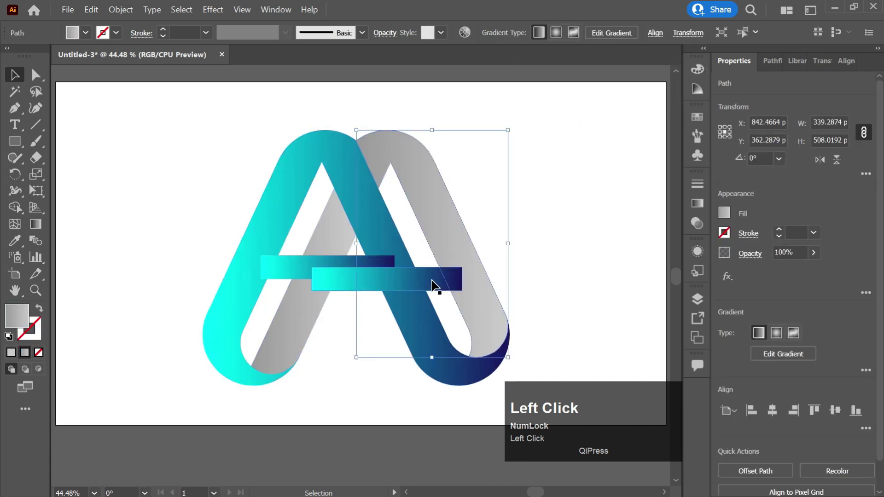
{"action": "left_click", "coordinate": [433, 286]}
{"action": "left_click", "coordinate": [434, 225], "text": "shift"}
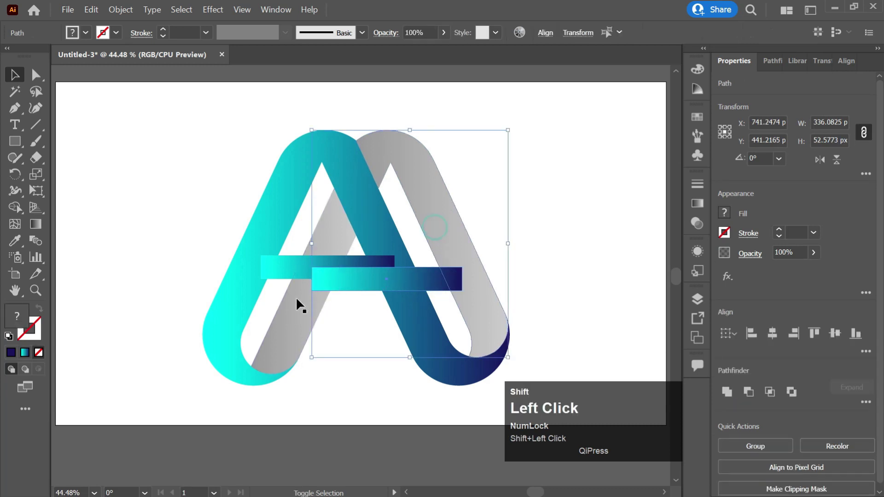
{"action": "left_click", "coordinate": [305, 320], "text": "shift"}
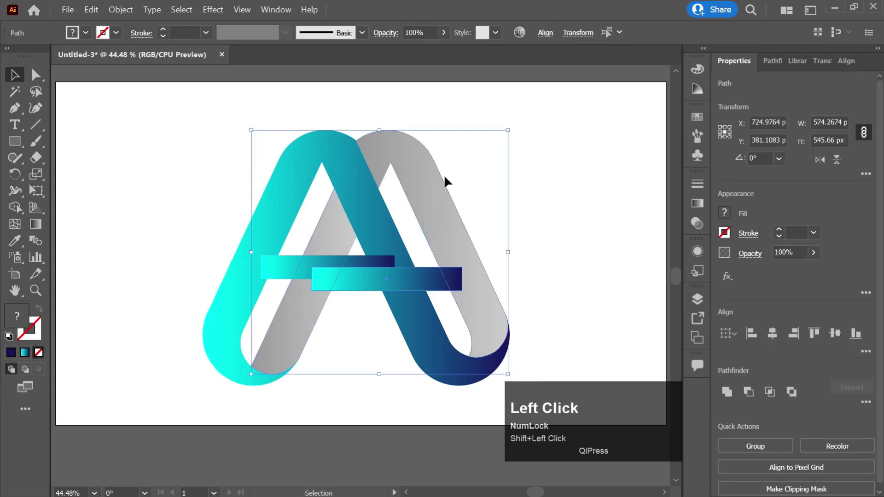
{"action": "left_click", "coordinate": [727, 392]}
{"action": "left_click", "coordinate": [550, 246]}
Step: Bring the upper crossbar to the front of the stacking order
{"action": "left_click", "coordinate": [350, 264]}
{"action": "right_click", "coordinate": [350, 264]}
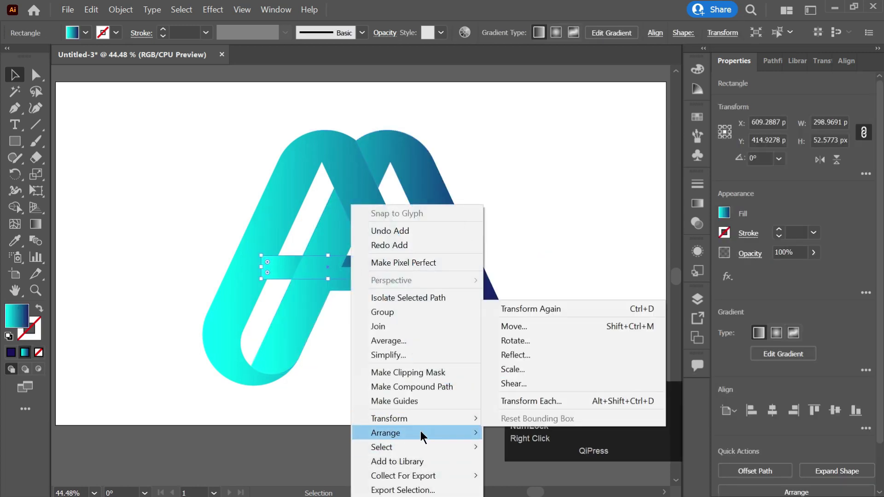
{"action": "mouse_move", "coordinate": [421, 433]}
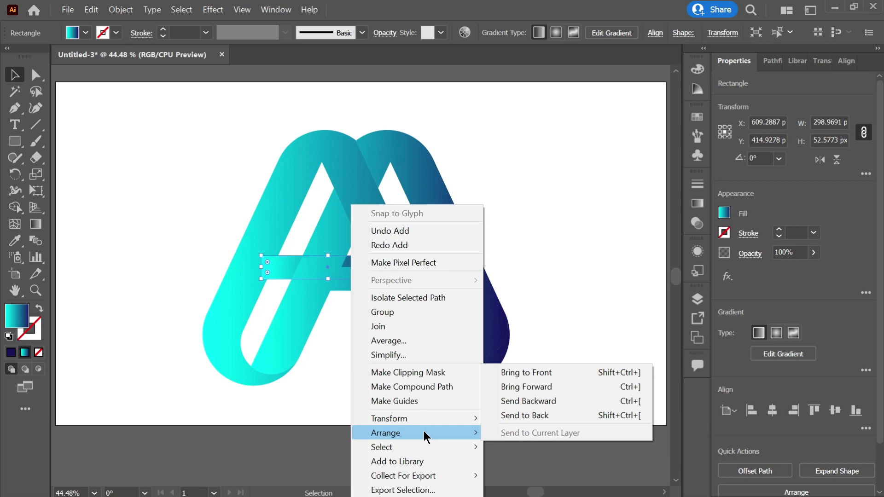
{"action": "left_click", "coordinate": [541, 368]}
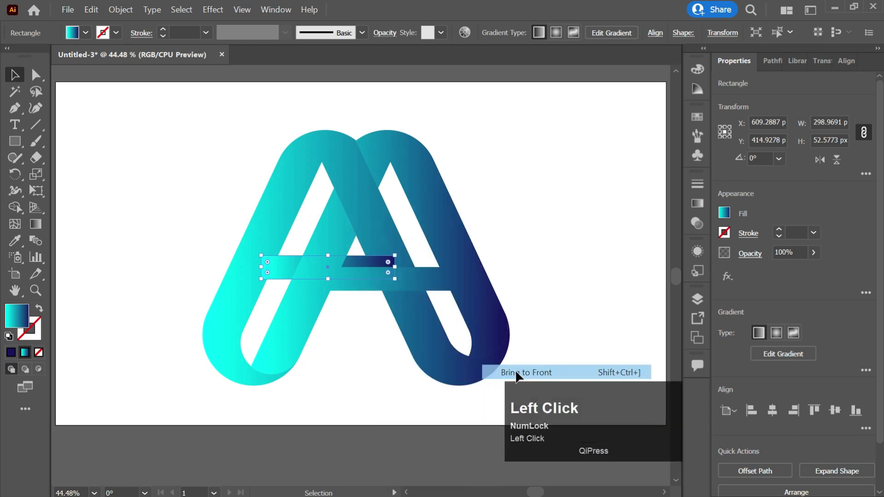
{"action": "left_click", "coordinate": [515, 369]}
Step: Select the upper crossbar together with the front A band and unite them into one shape
{"action": "left_click", "coordinate": [375, 253]}
{"action": "left_click", "coordinate": [305, 269], "text": "shift"}
{"action": "left_click", "coordinate": [728, 392]}
{"action": "left_click", "coordinate": [628, 272]}
Step: Recolor the united rear A's gradient from medium gray to light gray and deselect it
{"action": "left_click", "coordinate": [458, 247]}
{"action": "left_click", "coordinate": [698, 203]}
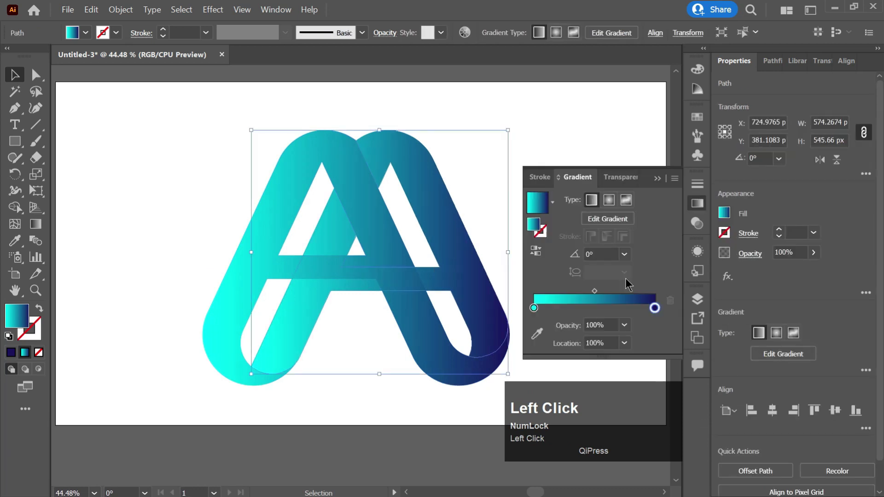
{"action": "double_click", "coordinate": [534, 307]}
{"action": "left_click", "coordinate": [601, 359]}
{"action": "left_click", "coordinate": [654, 308]}
{"action": "double_click", "coordinate": [654, 309]}
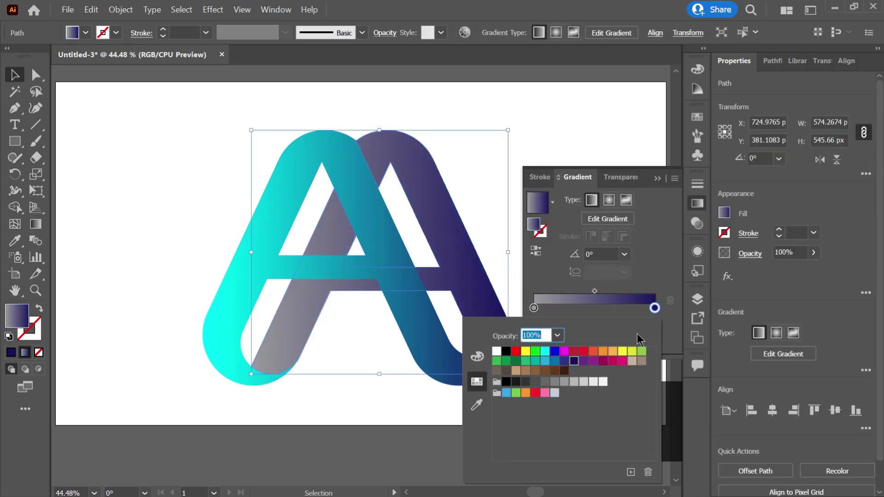
{"action": "left_click", "coordinate": [583, 390]}
{"action": "left_click", "coordinate": [658, 178]}
{"action": "left_click", "coordinate": [628, 198]}
Step: Redirect the rear A's gradient vertically with the Gradient tool, from medium gray at its top to light gray at its bottom
{"action": "left_click", "coordinate": [461, 269]}
{"action": "key", "text": "g"}
{"action": "left_click_drag", "start_coordinate": [395, 134], "coordinate": [436, 354]}
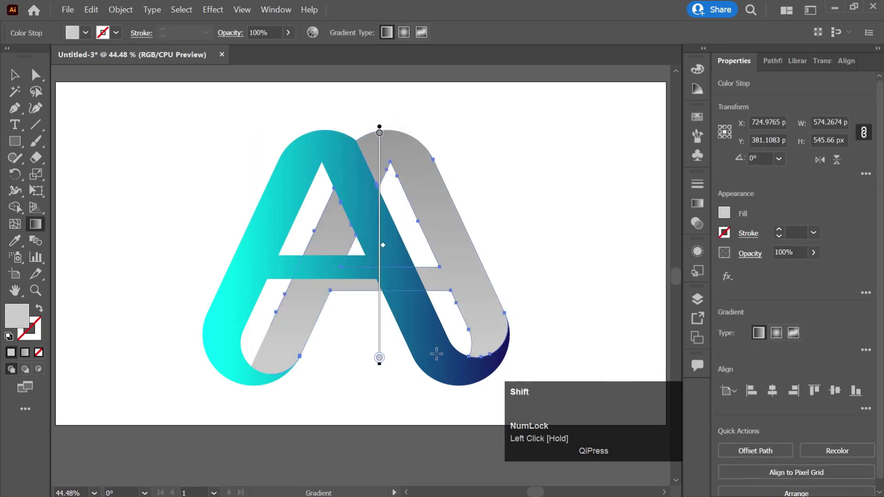
Step: Redirect the front A's gradient vertically, from cyan at its bottom to navy at its top
{"action": "left_click", "coordinate": [421, 345], "text": "ctrl"}
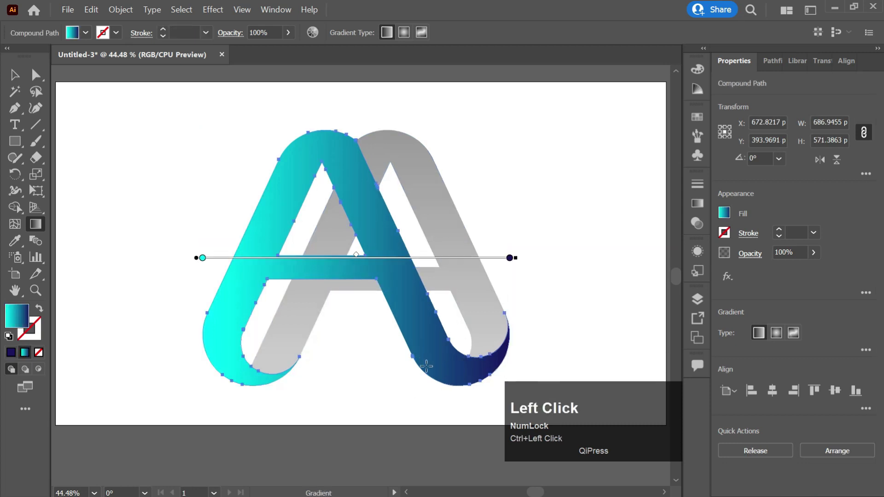
{"action": "left_click_drag", "start_coordinate": [414, 381], "coordinate": [414, 139]}
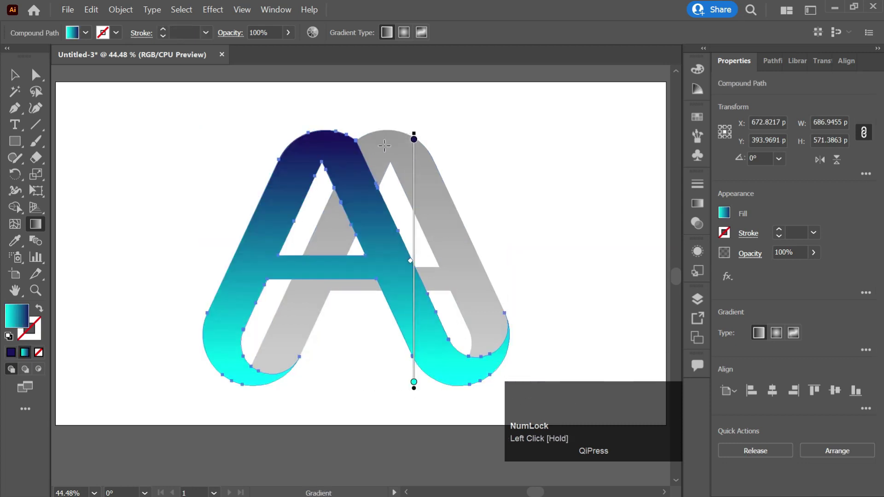
{"action": "left_click", "coordinate": [502, 159], "text": "ctrl"}
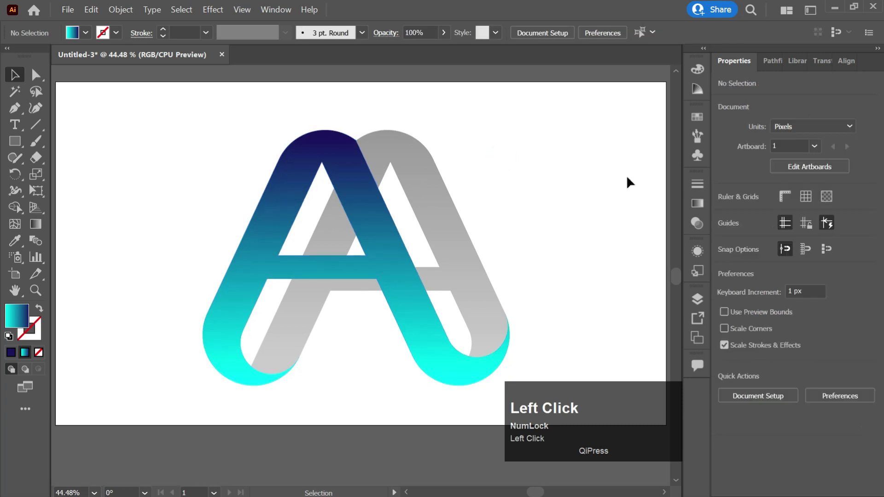
Step: Group both A shapes, center the group horizontally and vertically on the artboard, and fit the artboard in view
{"action": "left_click_drag", "start_coordinate": [390, 221], "coordinate": [264, 372]}
{"action": "key", "text": "ctrl"}
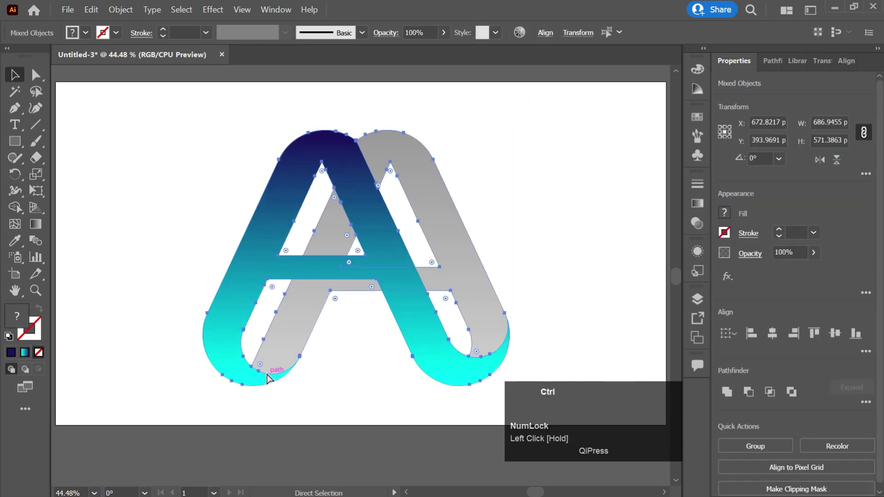
{"action": "key", "text": "ctrl+g"}
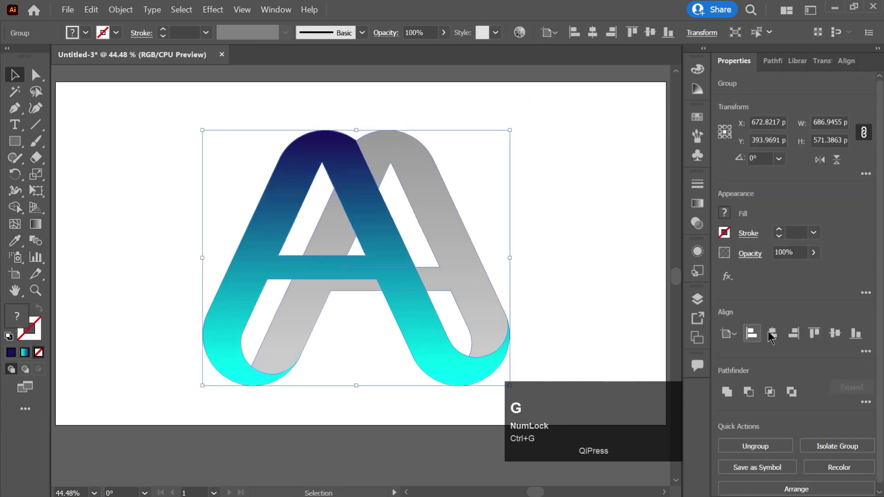
{"action": "left_click", "coordinate": [780, 335]}
{"action": "left_click", "coordinate": [565, 286]}
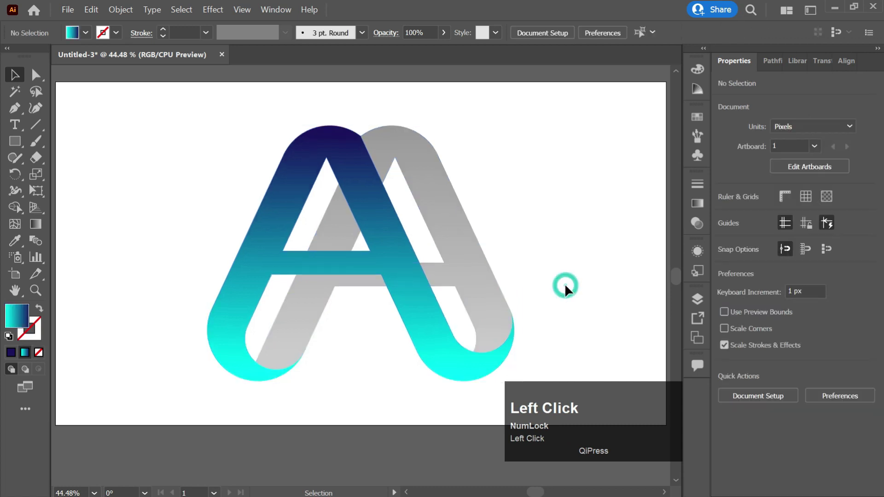
{"action": "key", "text": "ctrl+0"}
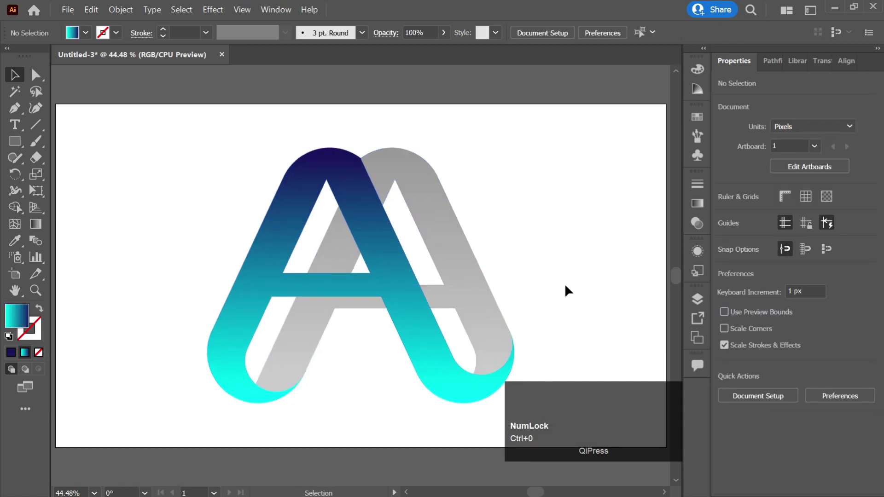